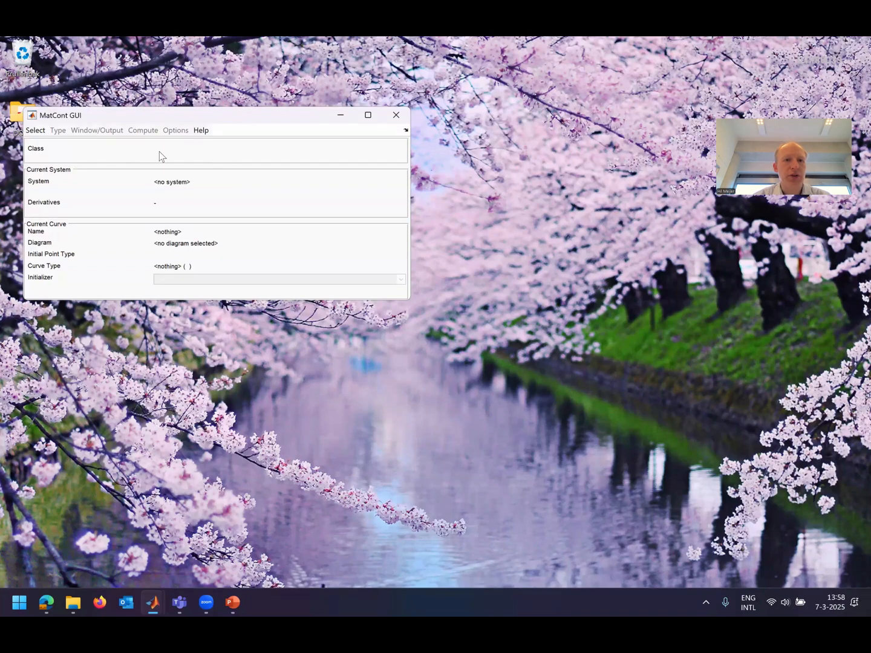
- Start importing a new delay equation named quadRE with the coordinate x
{"action": "left_click", "coordinate": [35, 130]}
{"action": "mouse_move", "coordinate": [61, 143]}
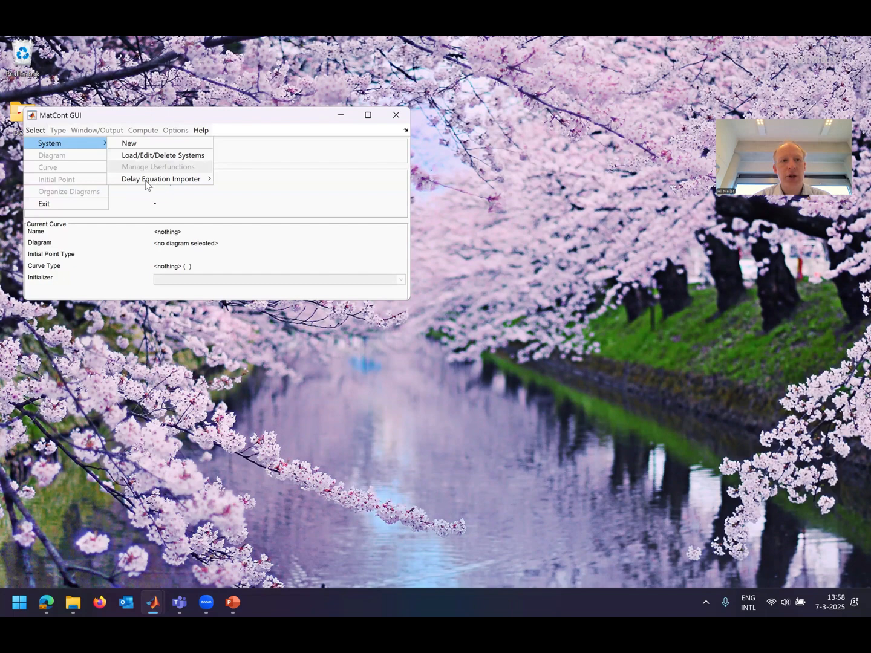
{"action": "left_click", "coordinate": [146, 185]}
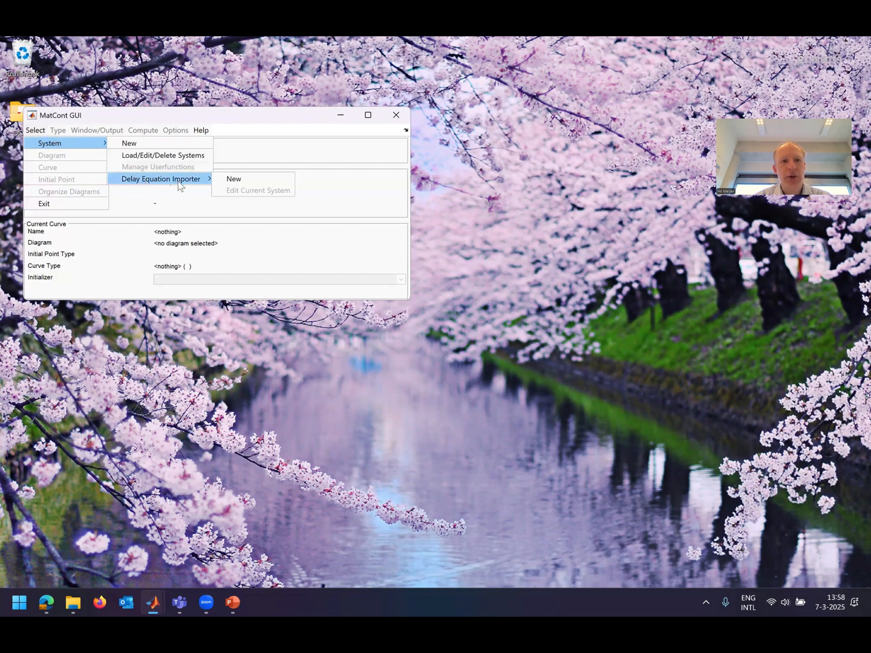
{"action": "left_click", "coordinate": [229, 181]}
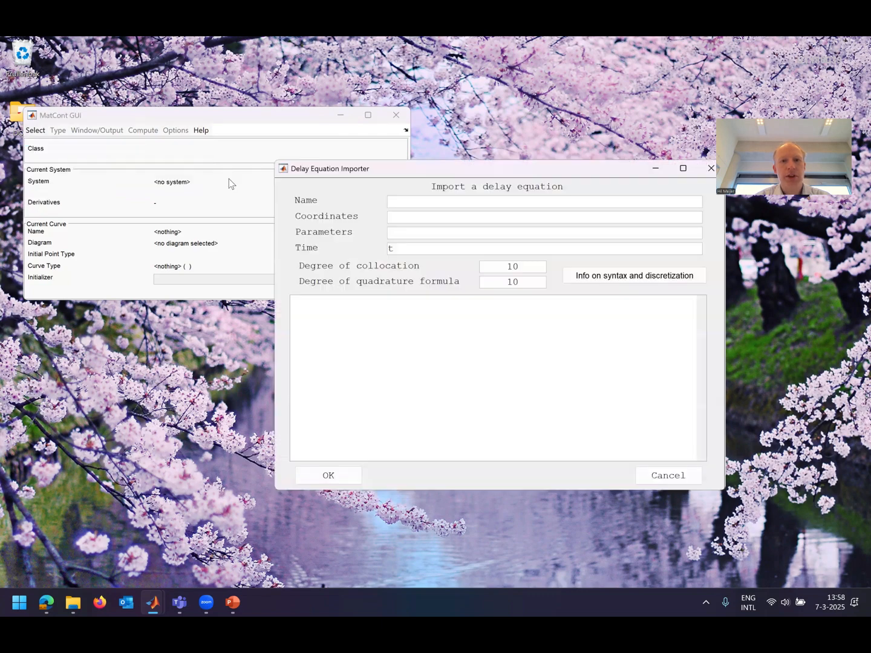
{"action": "left_click", "coordinate": [418, 202]}
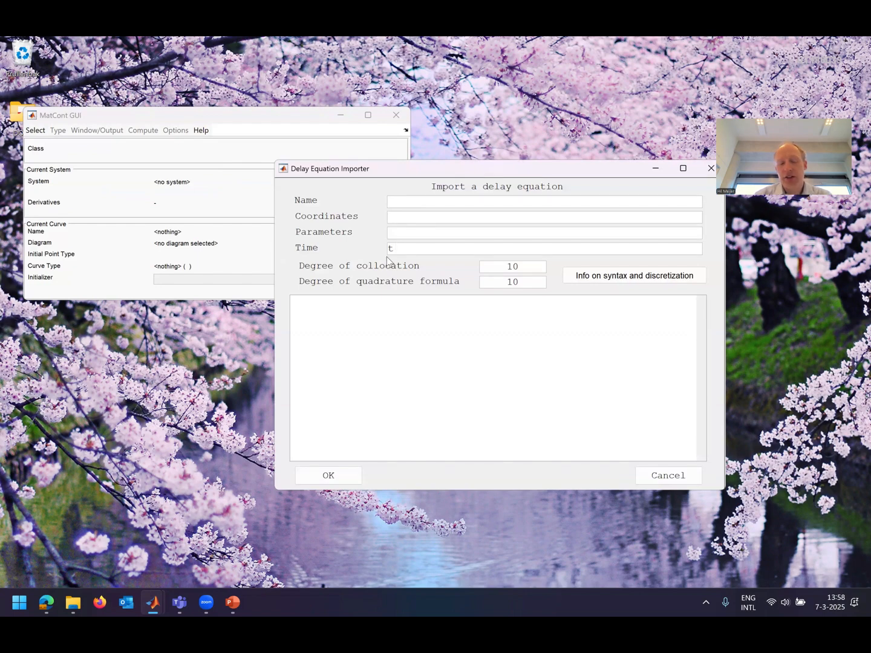
{"action": "type", "text": "quad"}
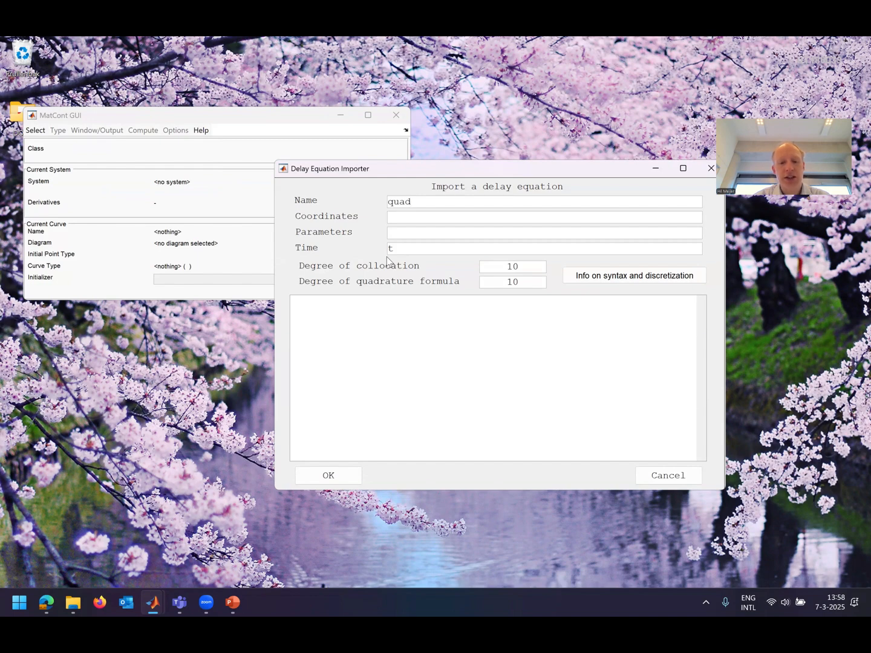
{"action": "type", "text": "R"}
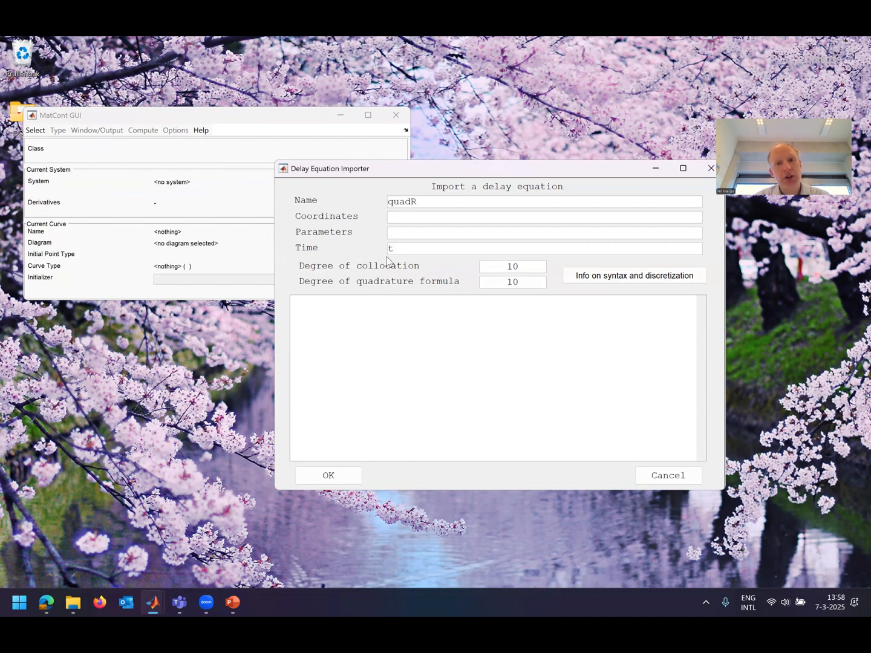
{"action": "type", "text": "E"}
{"action": "key", "text": "Tab"}
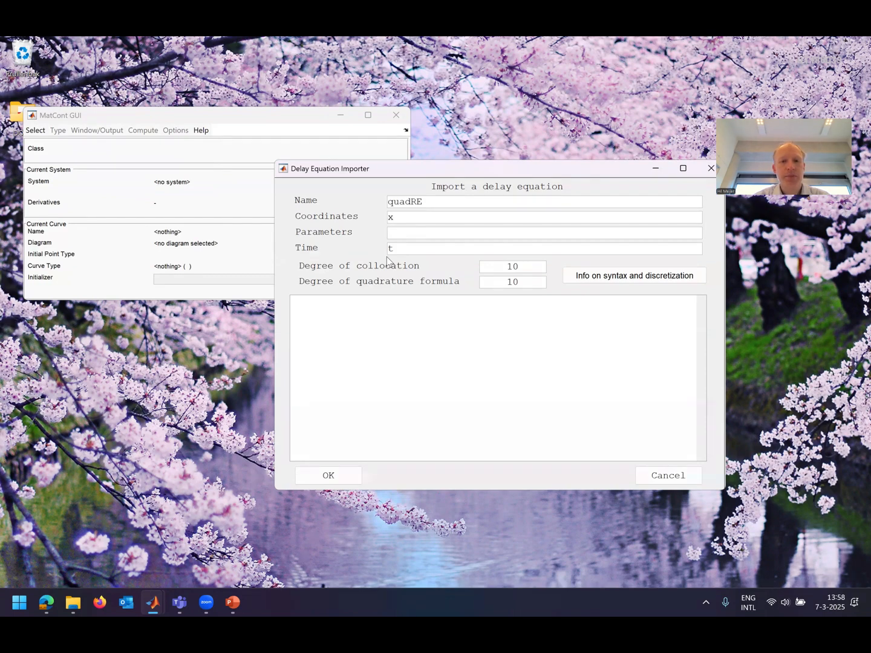
- Enter the parameter gamma and the equation x[t]=gamma/2*DE_int(@(theta)x[t+theta]*(1-x[t+theta]),-3,-1)
{"action": "key", "text": "Tab"}
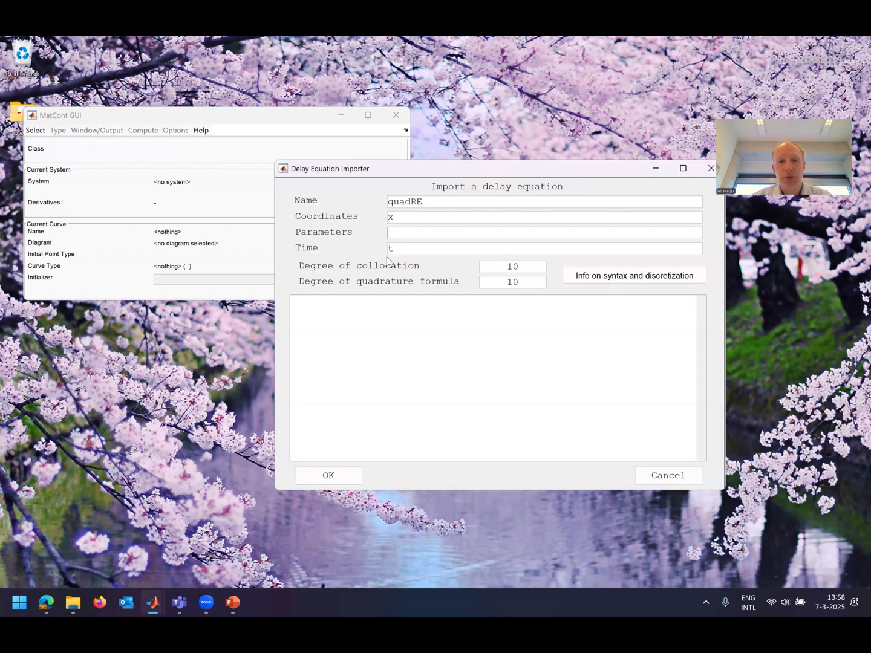
{"action": "type", "text": "gamma"}
{"action": "type", "text": "x[t]=gamma/2*DE_int(@(theta)x[t+theta]*(1-x[t+theta]),-3,-1)"}
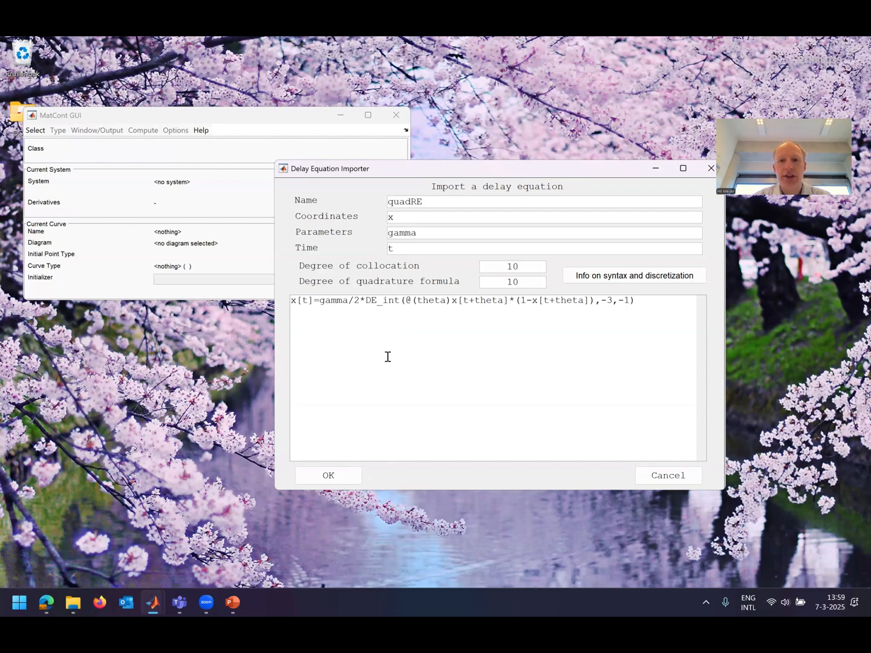
- Examine the syntax of the entered equation: the left-hand side, the gamma/2 factor, the DE_int function, the @(theta) handle and the integrand
{"action": "left_click", "coordinate": [618, 278]}
{"action": "left_click", "coordinate": [451, 400]}
{"action": "left_click_drag", "start_coordinate": [313, 301], "coordinate": [288, 301]}
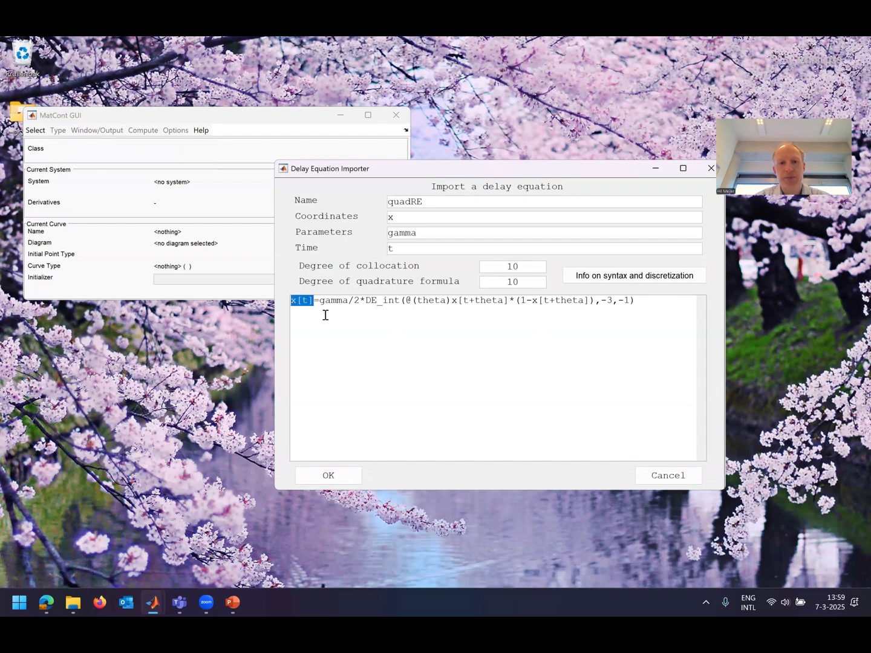
{"action": "left_click_drag", "start_coordinate": [319, 301], "coordinate": [361, 301]}
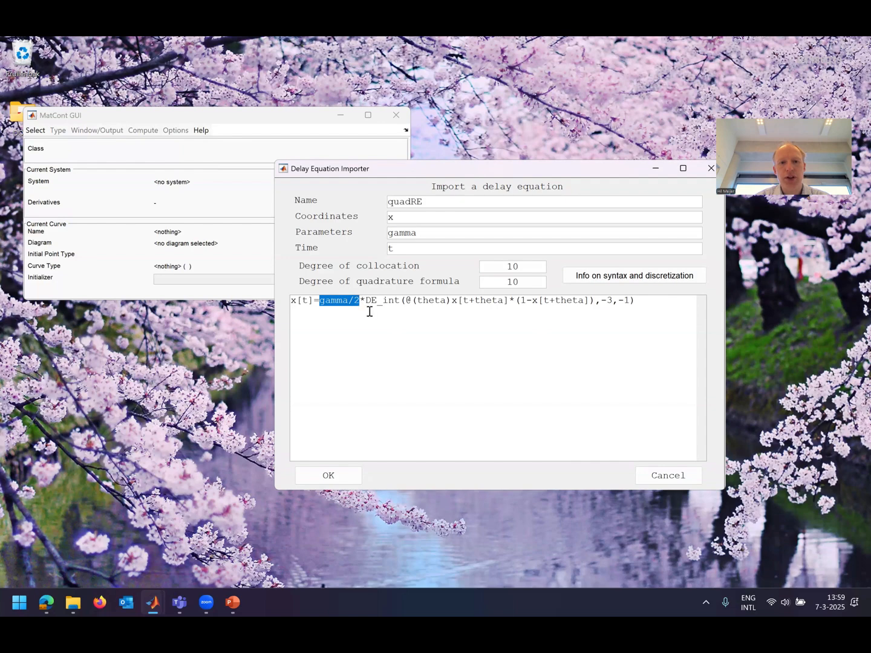
{"action": "left_click", "coordinate": [368, 302]}
{"action": "double_click", "coordinate": [395, 300]}
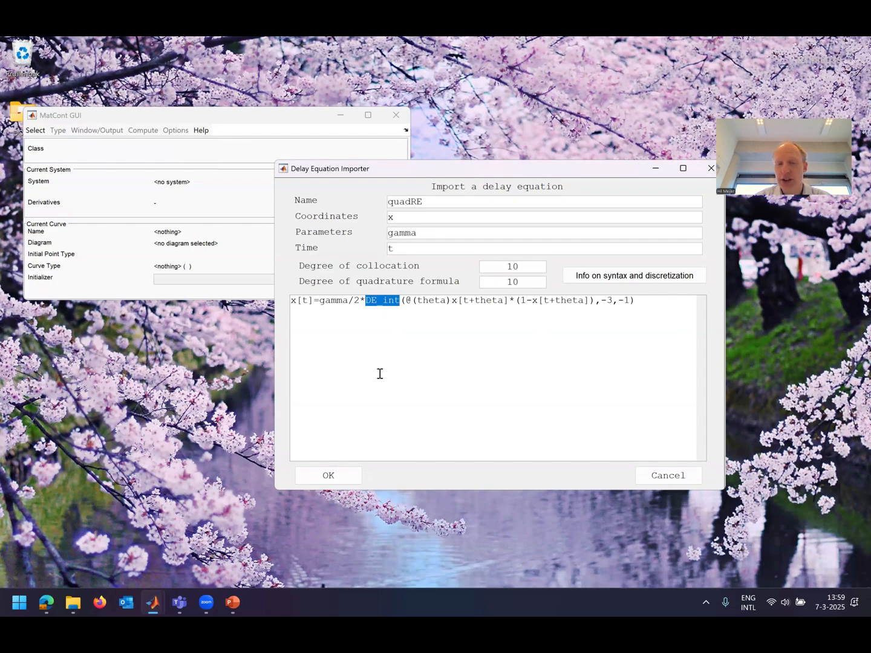
{"action": "left_click_drag", "start_coordinate": [406, 301], "coordinate": [452, 304]}
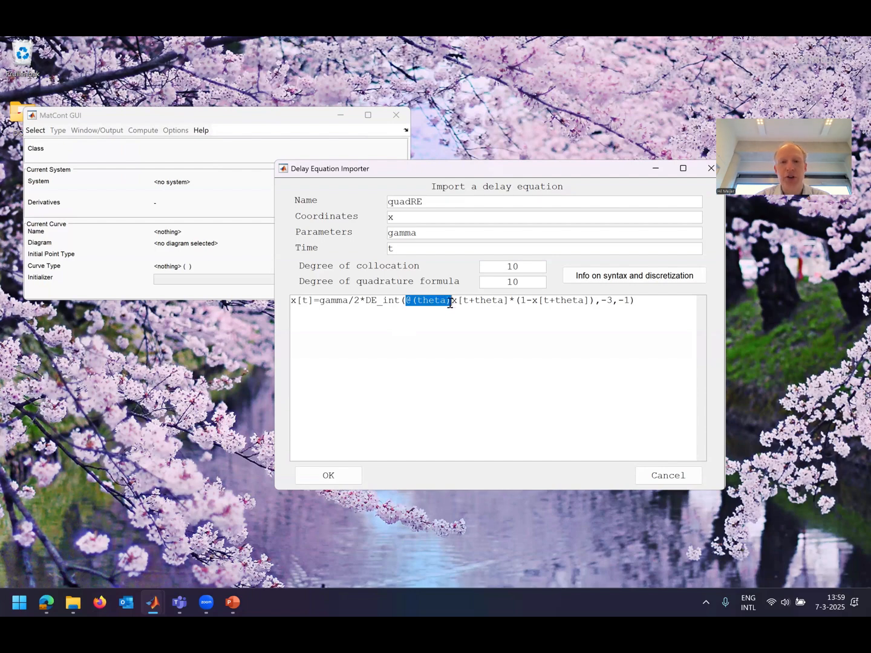
{"action": "left_click", "coordinate": [457, 301]}
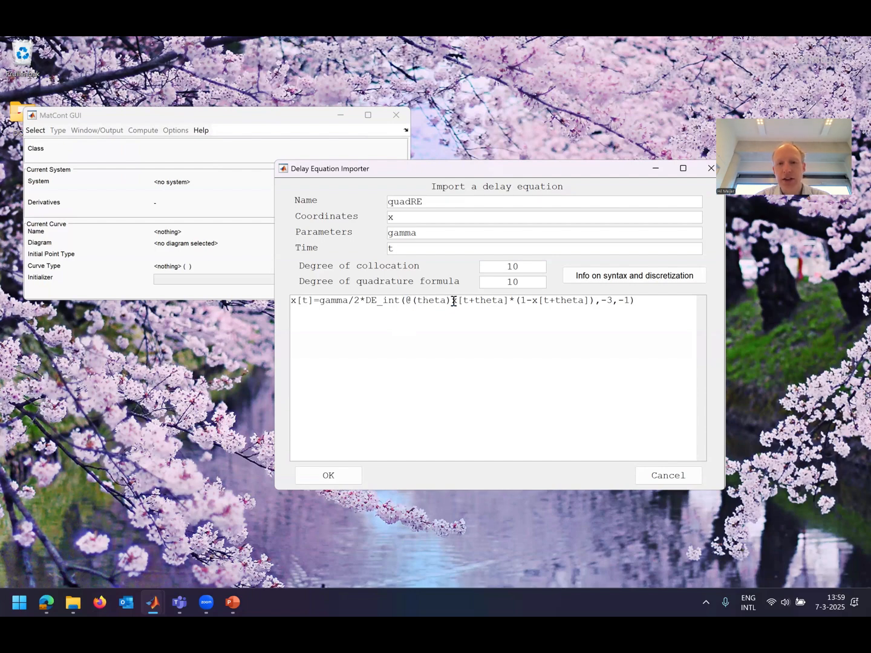
{"action": "left_click_drag", "start_coordinate": [452, 301], "coordinate": [612, 331]}
{"action": "left_click", "coordinate": [613, 331]}
- Complete the import of the quadRE delay equation and set its initial point type to Equilibrium
{"action": "left_click", "coordinate": [347, 478]}
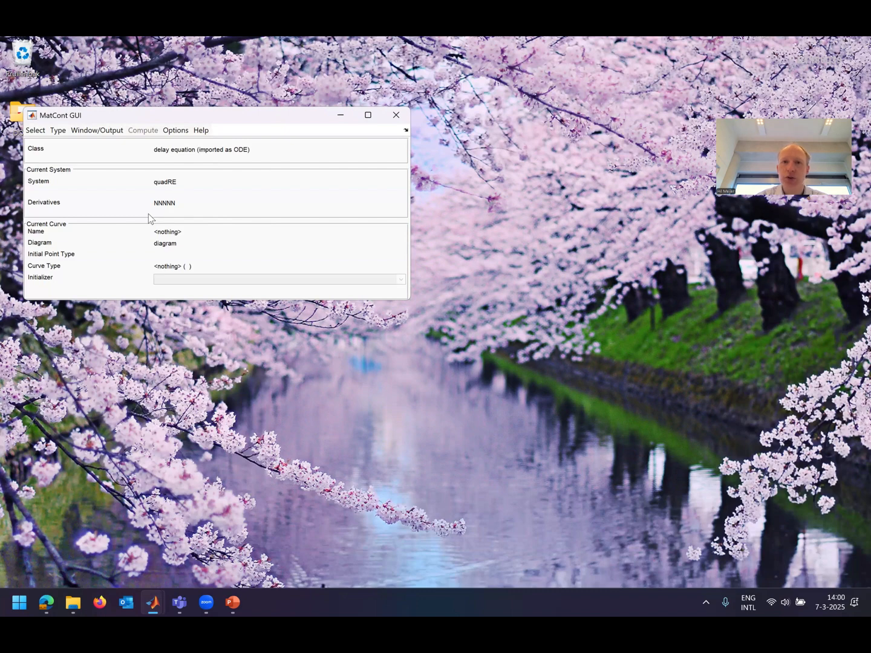
{"action": "left_click", "coordinate": [58, 130]}
{"action": "mouse_move", "coordinate": [85, 144]}
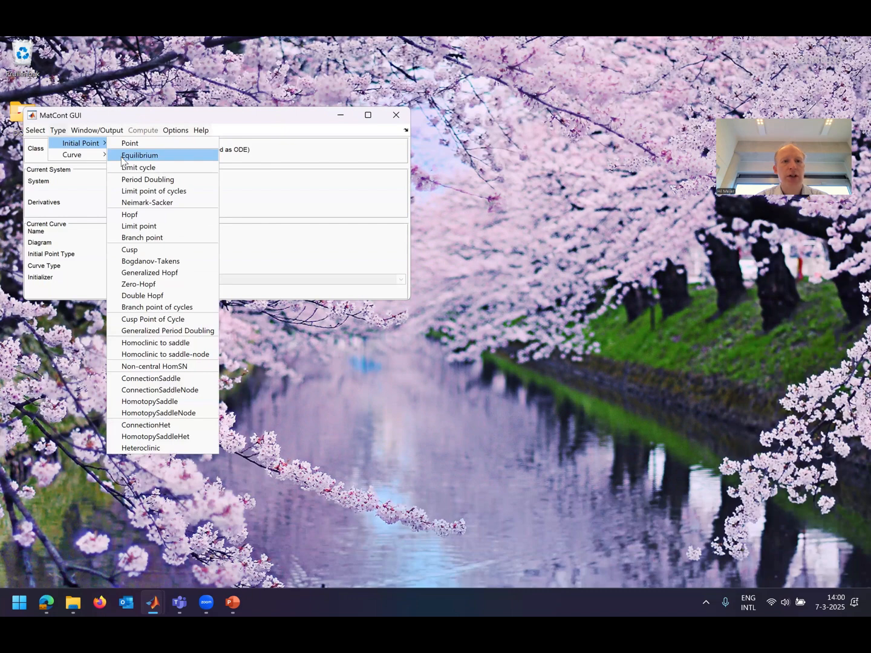
{"action": "left_click", "coordinate": [121, 155]}
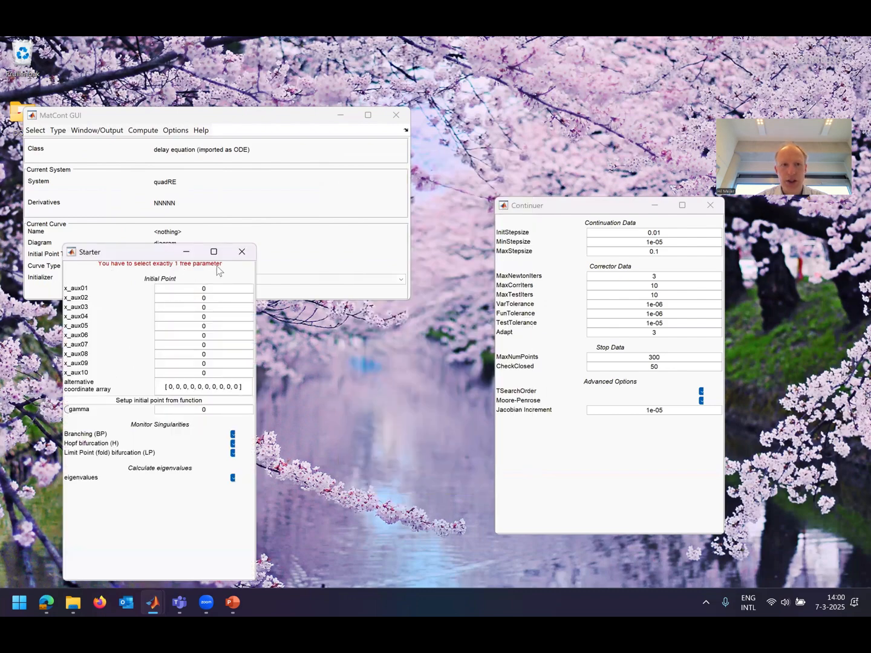
- Make gamma the free parameter and open a 2D plot, arranging the windows so the plot stands clear of the settings
{"action": "left_click", "coordinate": [67, 411]}
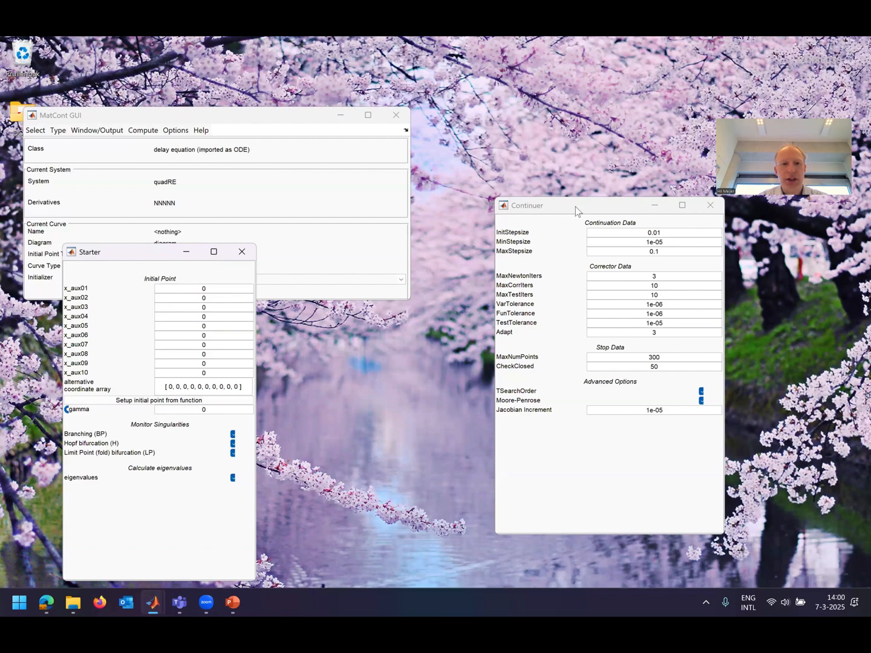
{"action": "left_click_drag", "start_coordinate": [575, 209], "coordinate": [345, 271]}
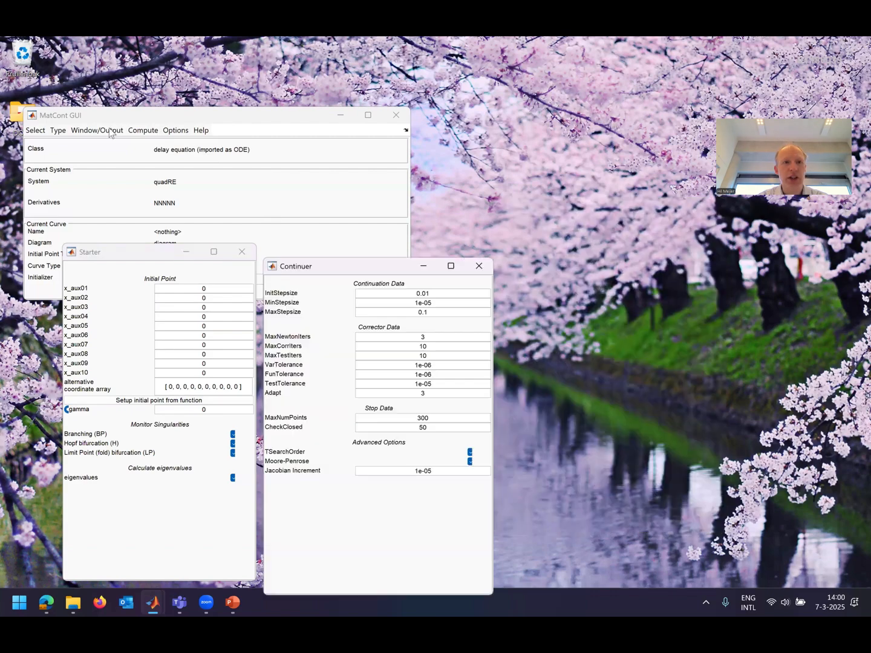
{"action": "left_click", "coordinate": [106, 131]}
{"action": "mouse_move", "coordinate": [121, 143]}
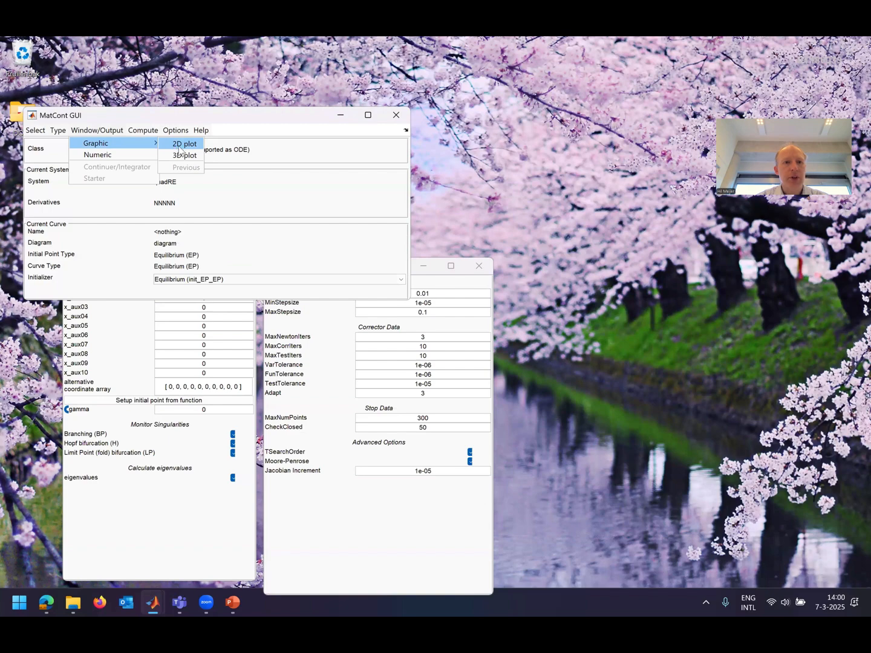
{"action": "left_click", "coordinate": [183, 144]}
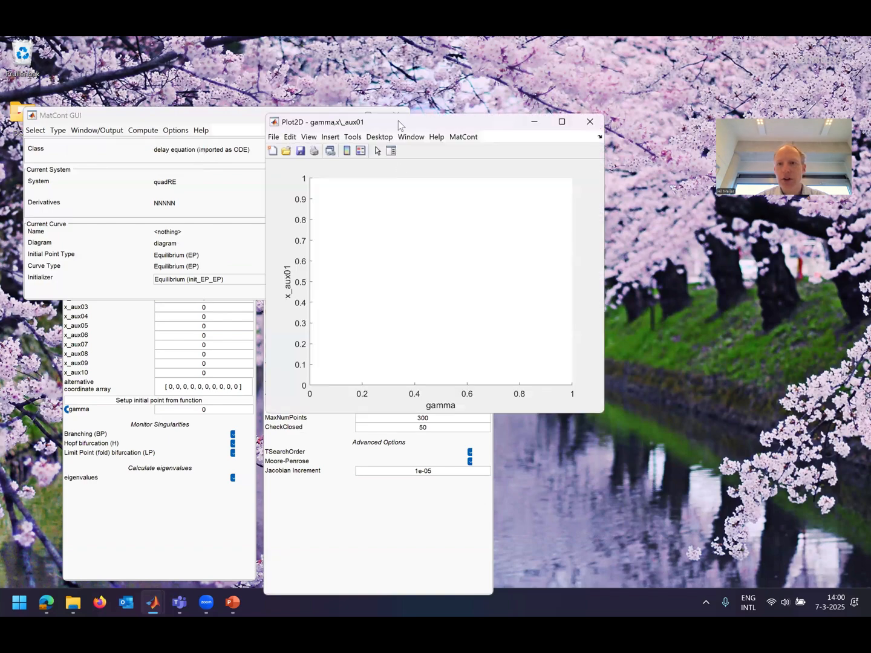
{"action": "left_click_drag", "start_coordinate": [398, 120], "coordinate": [658, 116]}
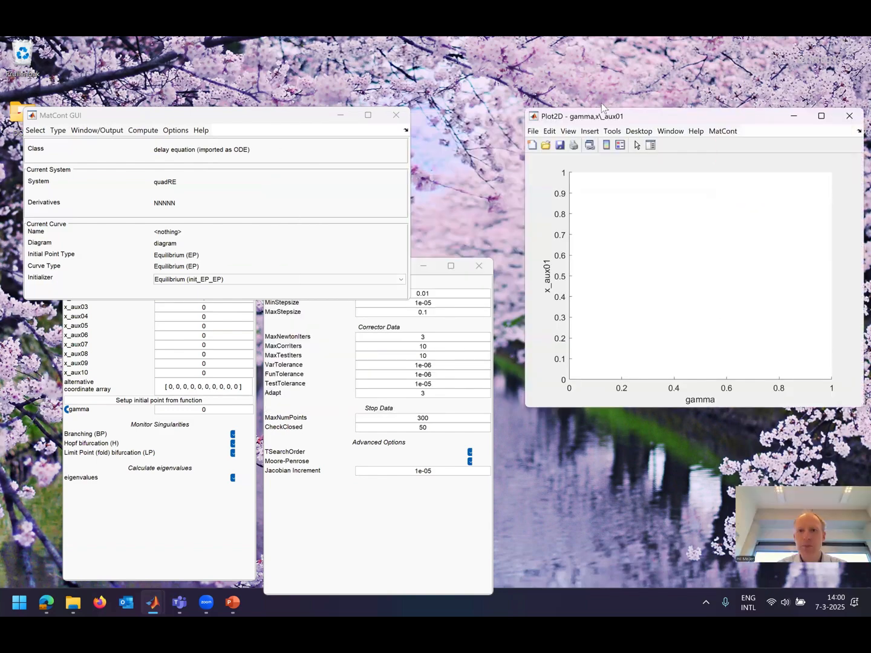
- Set the plot ranges to 0 to 5 for gamma and -1 to 2 for x_aux01
{"action": "left_click", "coordinate": [723, 132]}
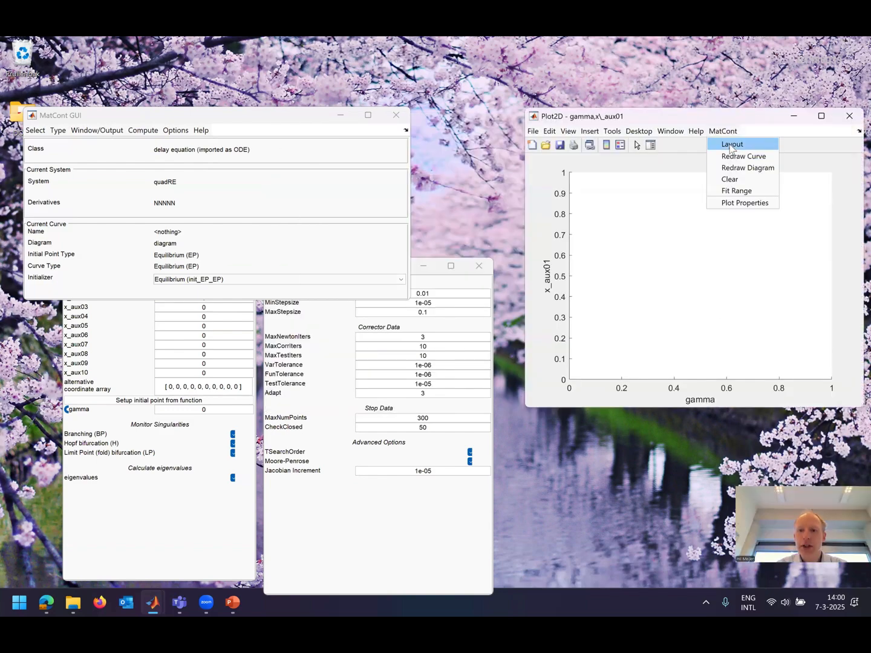
{"action": "left_click", "coordinate": [731, 146]}
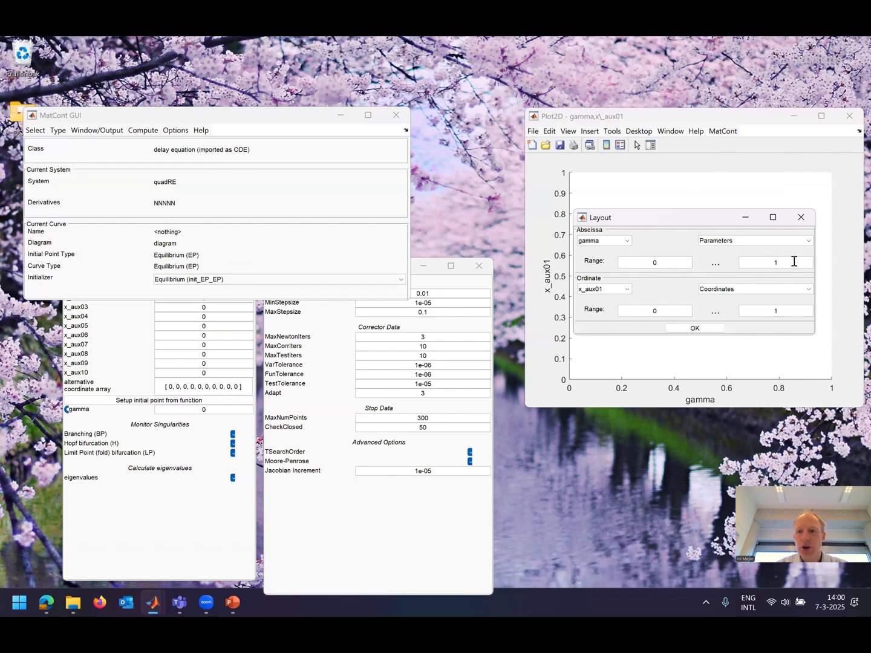
{"action": "left_click", "coordinate": [794, 261]}
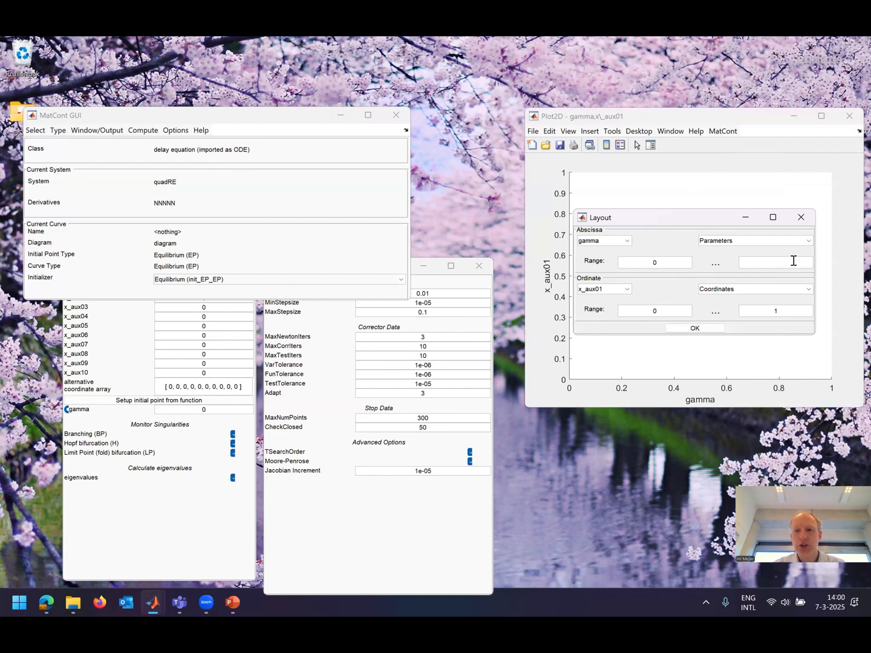
{"action": "type", "text": "5"}
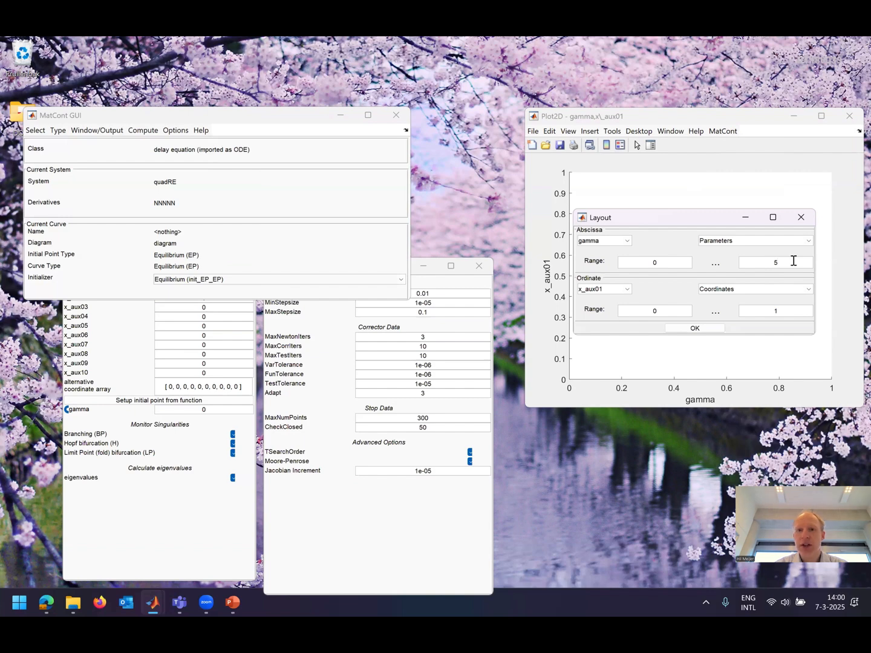
{"action": "left_click", "coordinate": [674, 309]}
{"action": "type", "text": "1"}
{"action": "key", "text": "Tab"}
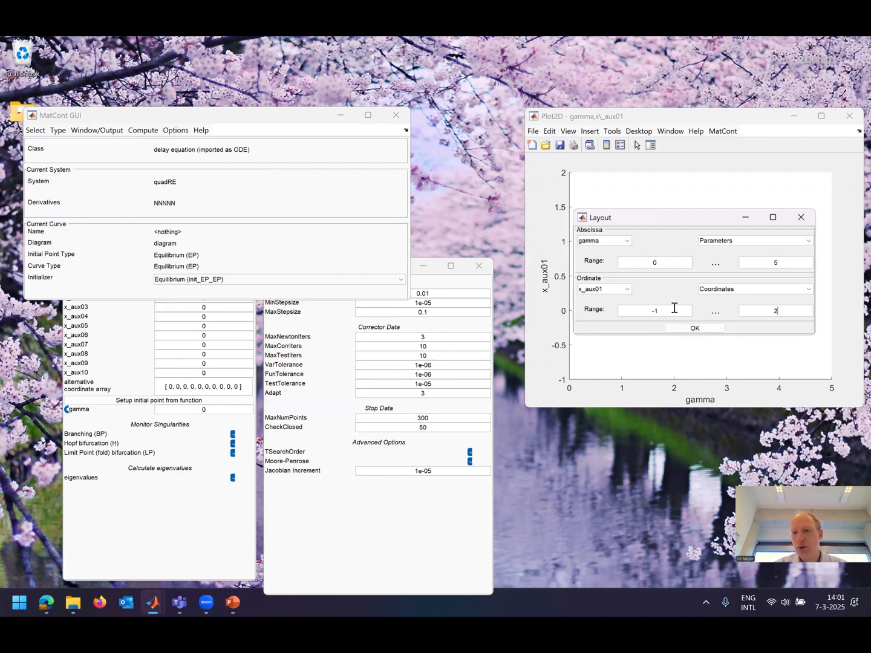
{"action": "left_click", "coordinate": [684, 330]}
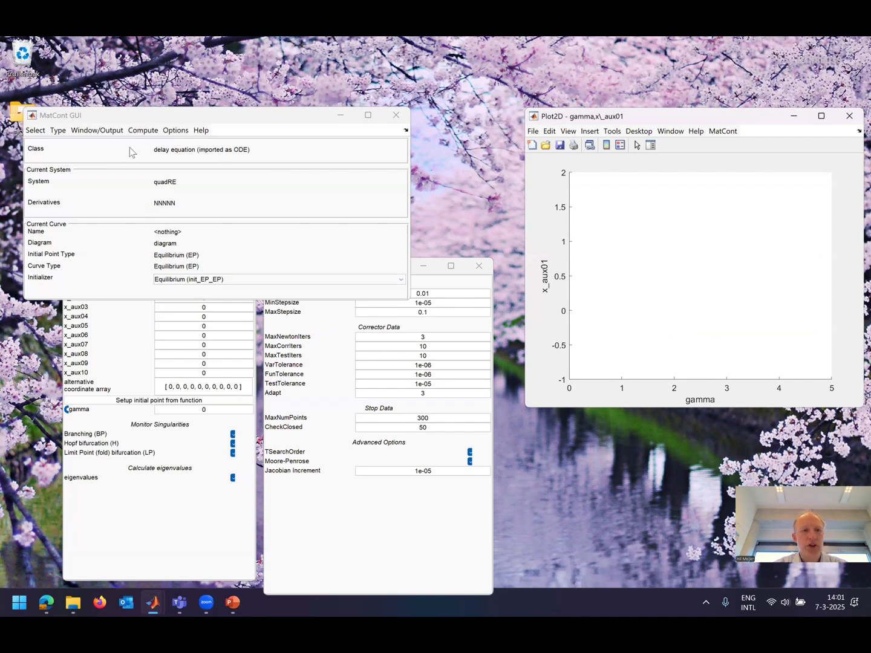
- Compute the equilibrium curve forward, continuing past the branch point, and stop the computation after the Hopf point
{"action": "left_click", "coordinate": [141, 132]}
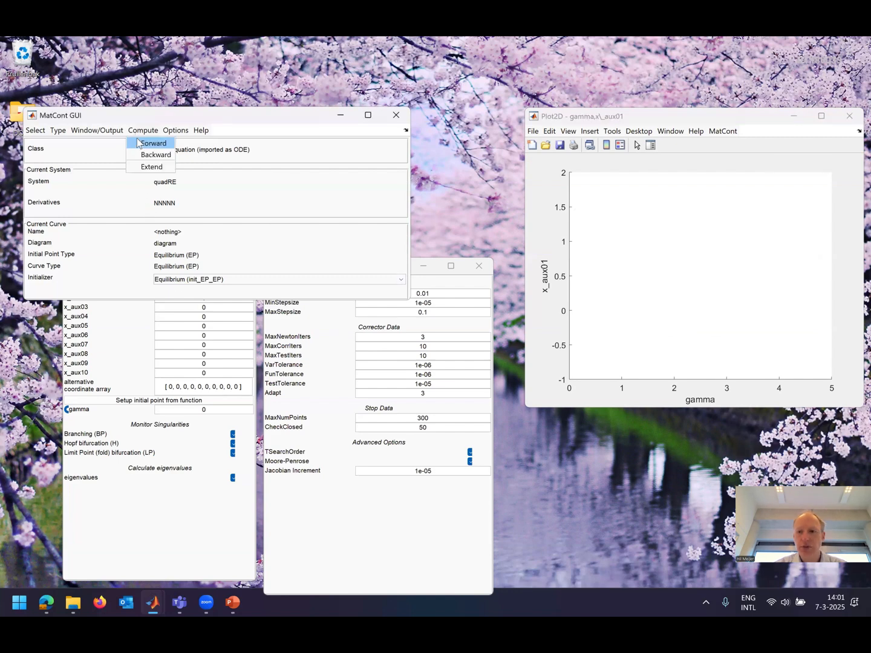
{"action": "left_click", "coordinate": [139, 144]}
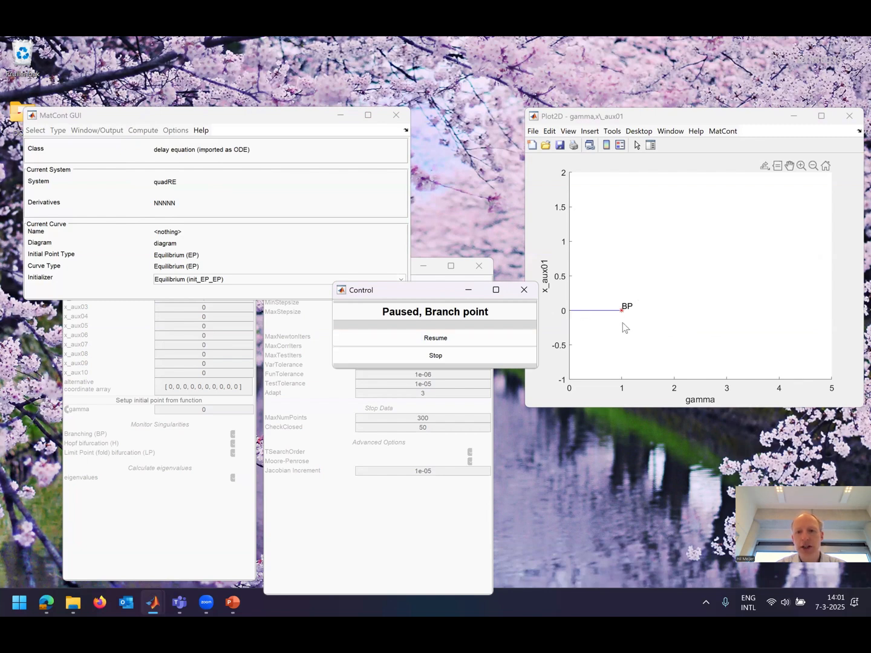
{"action": "left_click", "coordinate": [438, 343]}
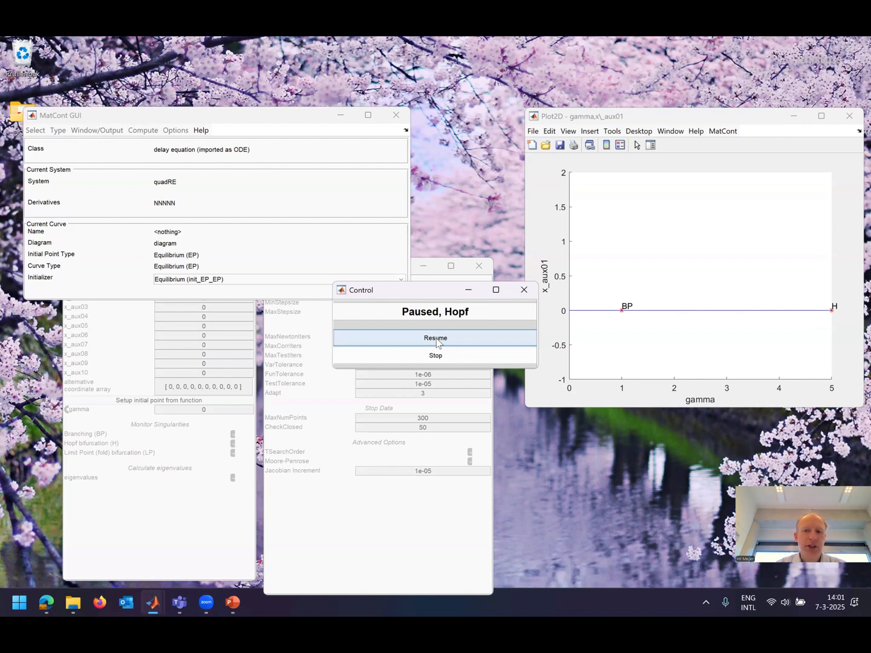
{"action": "left_click", "coordinate": [438, 342]}
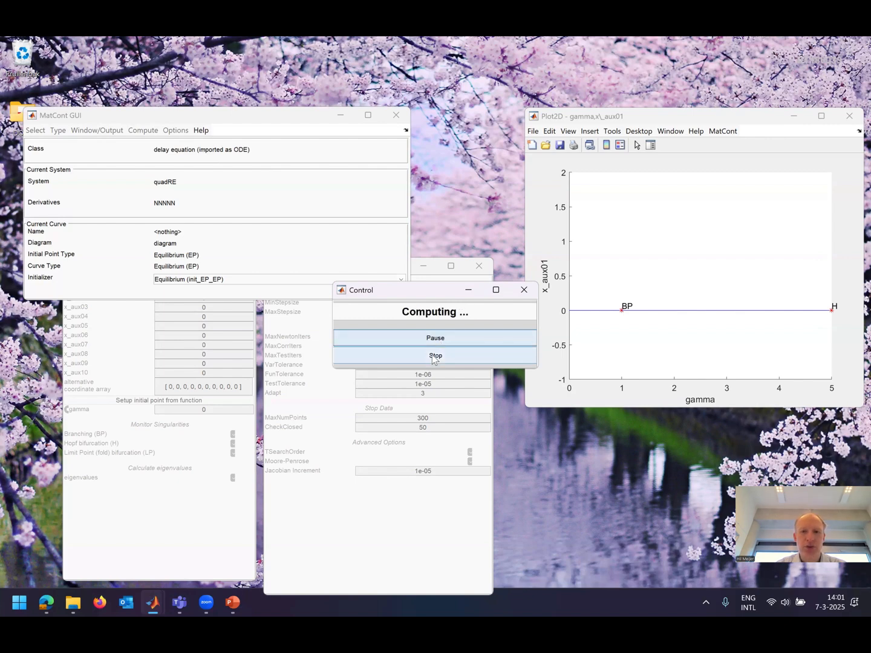
{"action": "left_click", "coordinate": [433, 357]}
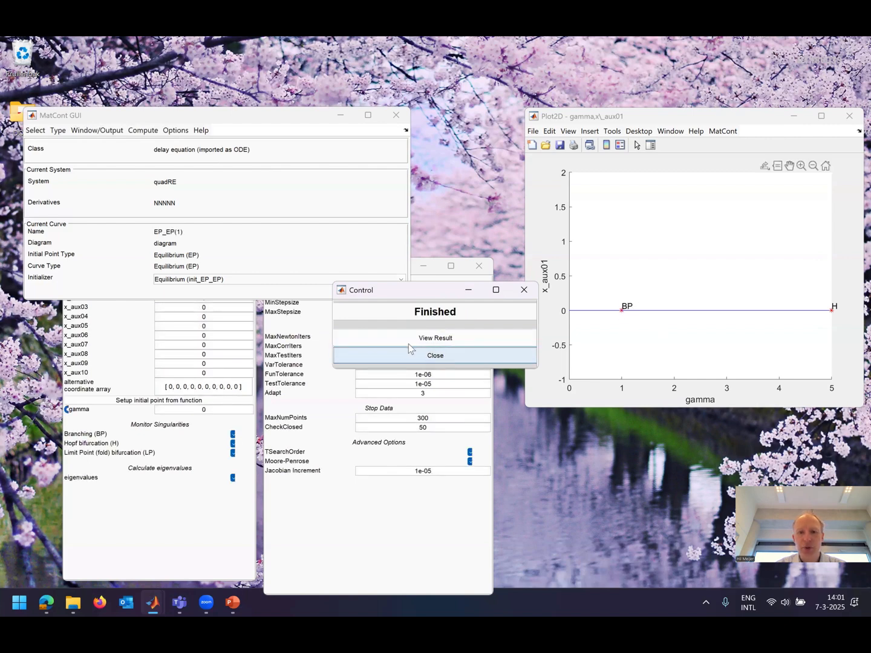
- Select the branch point (BP) from the computed curve's results as the new initial point
{"action": "left_click", "coordinate": [416, 343]}
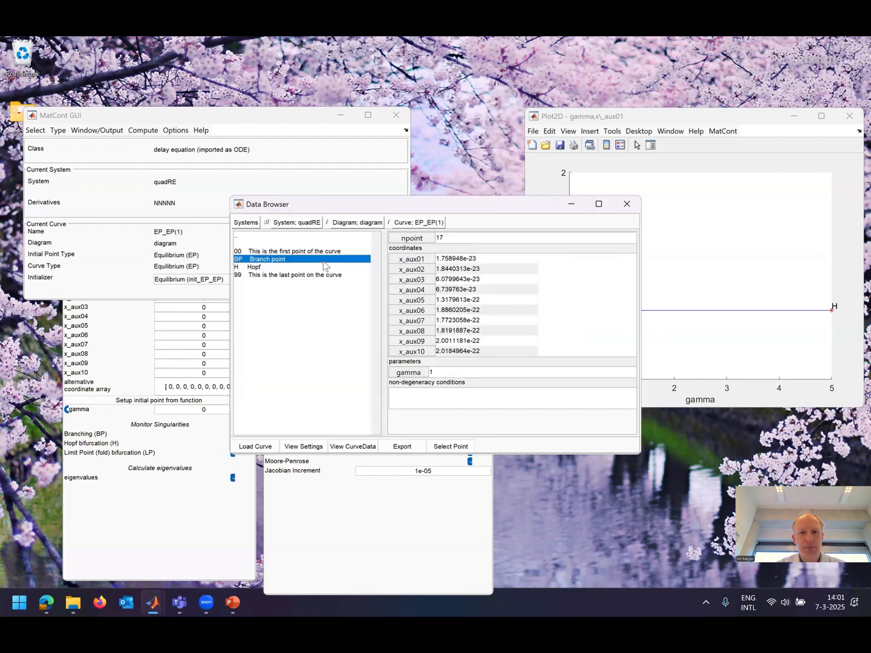
{"action": "left_click", "coordinate": [444, 448]}
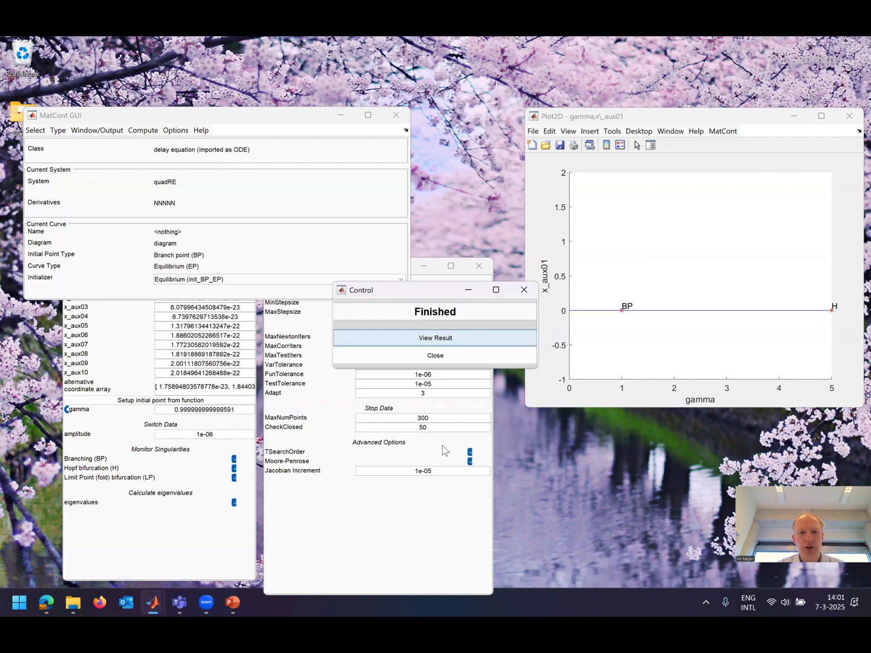
- Compute the equilibrium branch forward from the branch point, resume past the Hopf point, and stop the computation
{"action": "left_click", "coordinate": [144, 130]}
{"action": "left_click", "coordinate": [139, 143]}
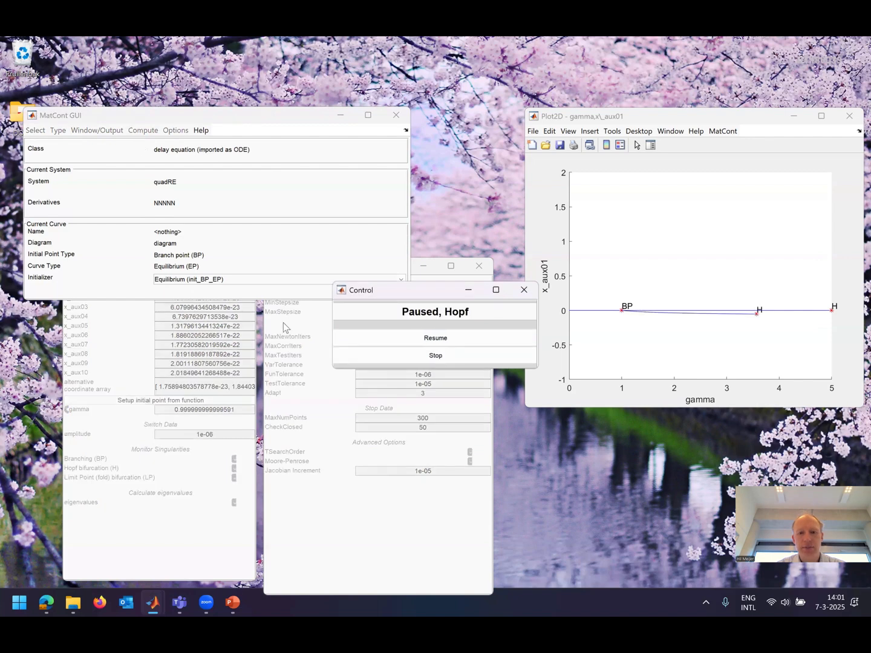
{"action": "left_click", "coordinate": [346, 339]}
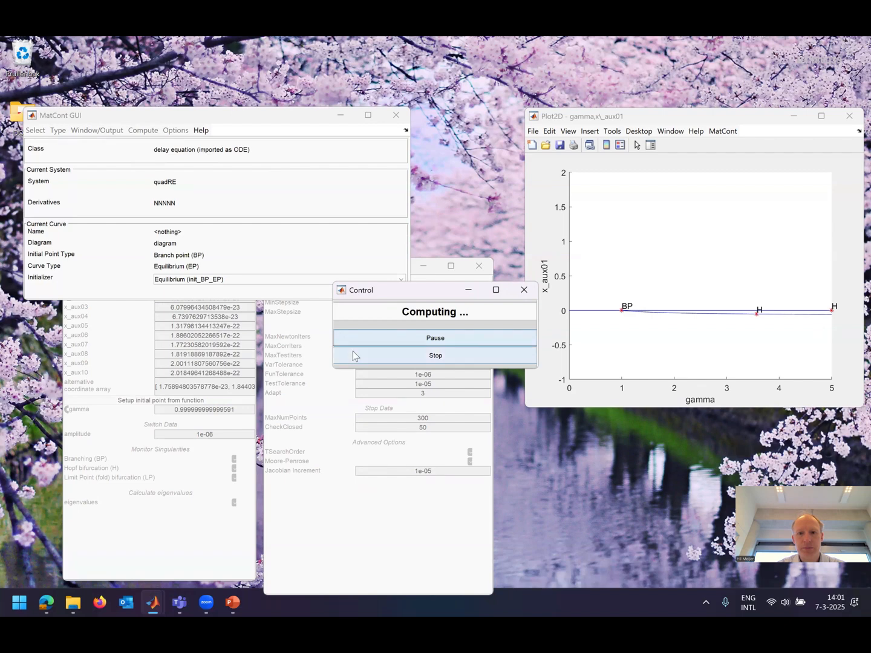
{"action": "left_click", "coordinate": [351, 349]}
- Compute the equilibrium branch backward from the branch point, resume past the detected branch point, and extend the curve
{"action": "left_click", "coordinate": [148, 130]}
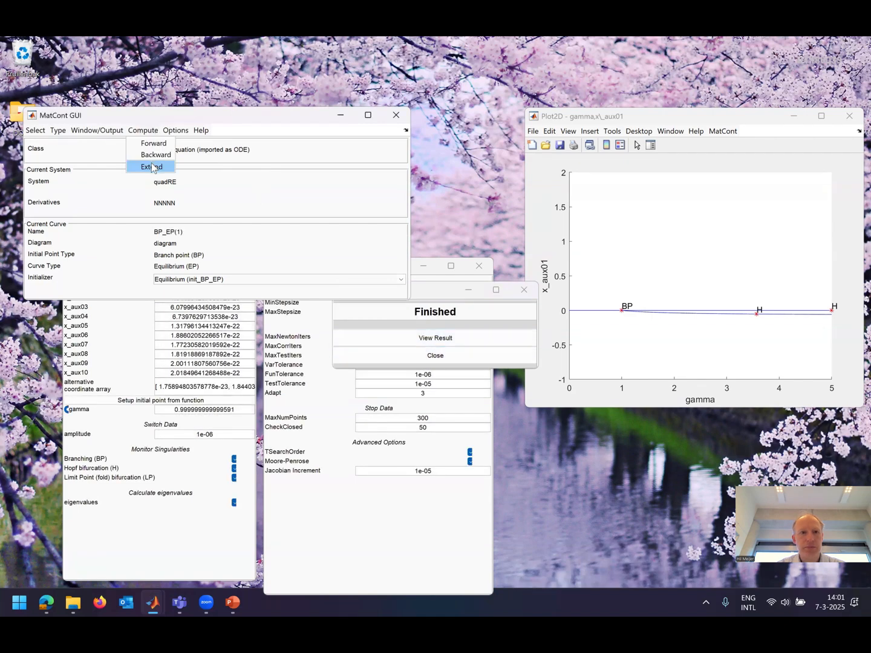
{"action": "left_click", "coordinate": [155, 157]}
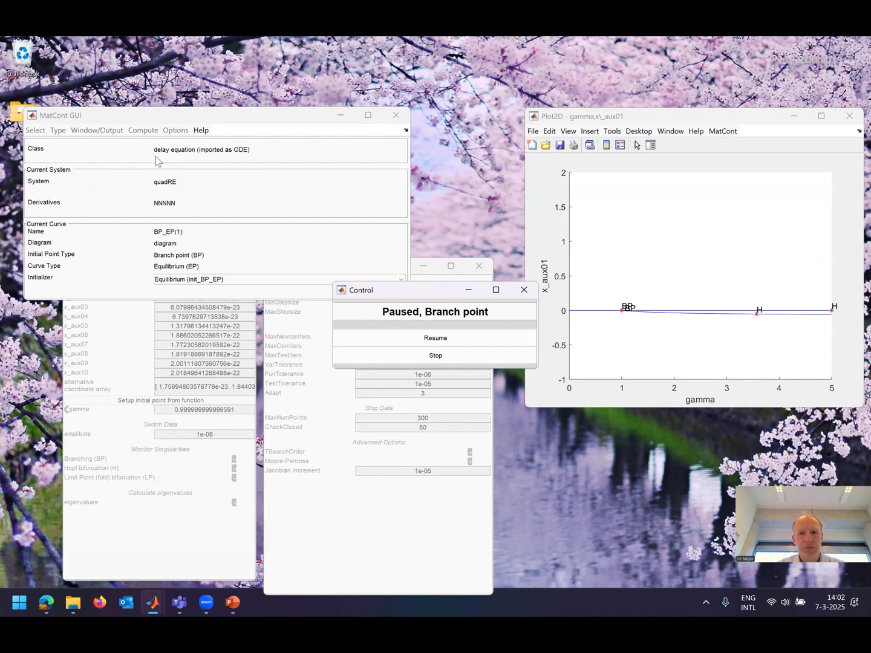
{"action": "left_click", "coordinate": [367, 339]}
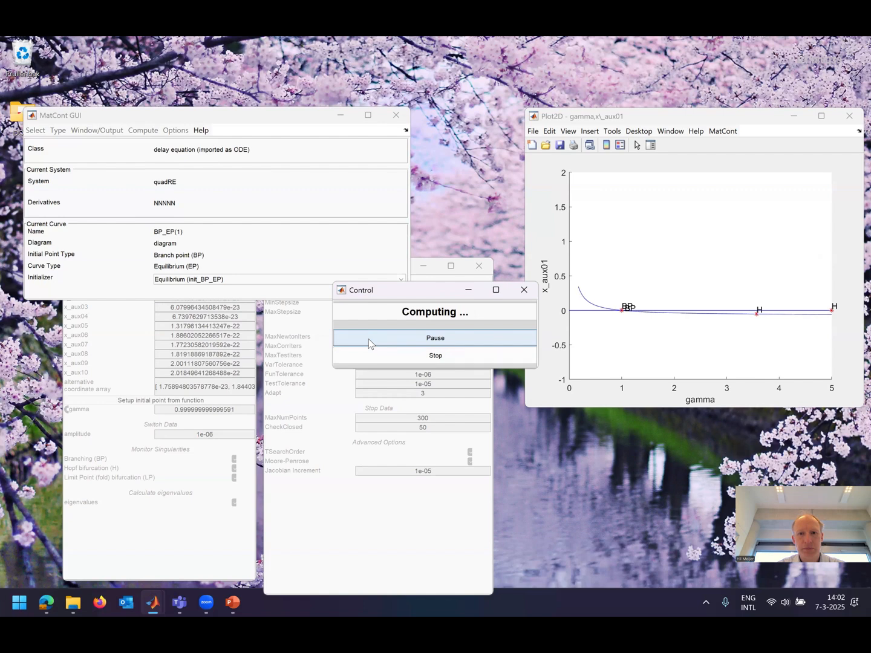
{"action": "left_click", "coordinate": [134, 131]}
{"action": "left_click", "coordinate": [137, 165]}
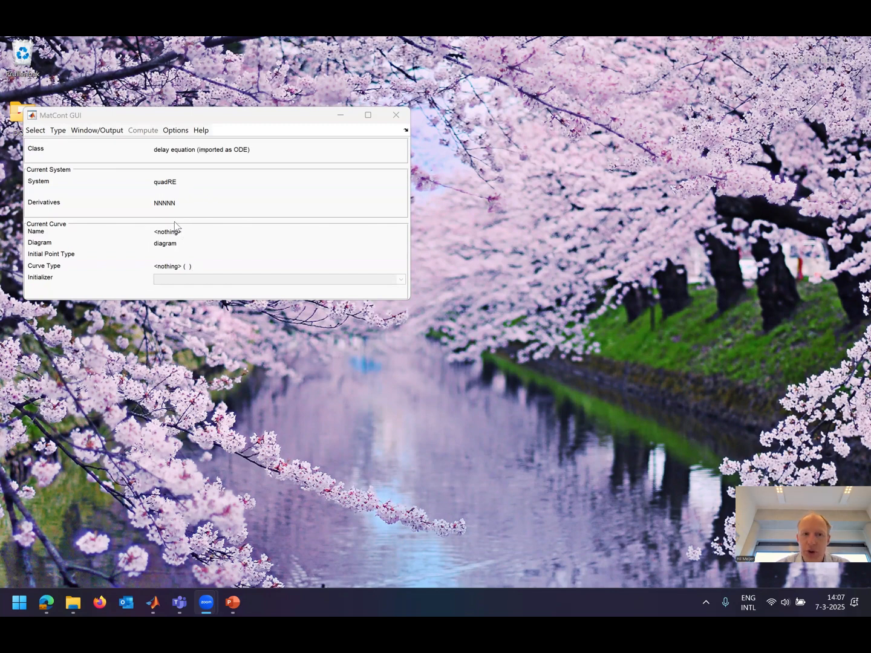
- Set the initial point type to Equilibrium and make gamma the free parameter
{"action": "left_click", "coordinate": [57, 134]}
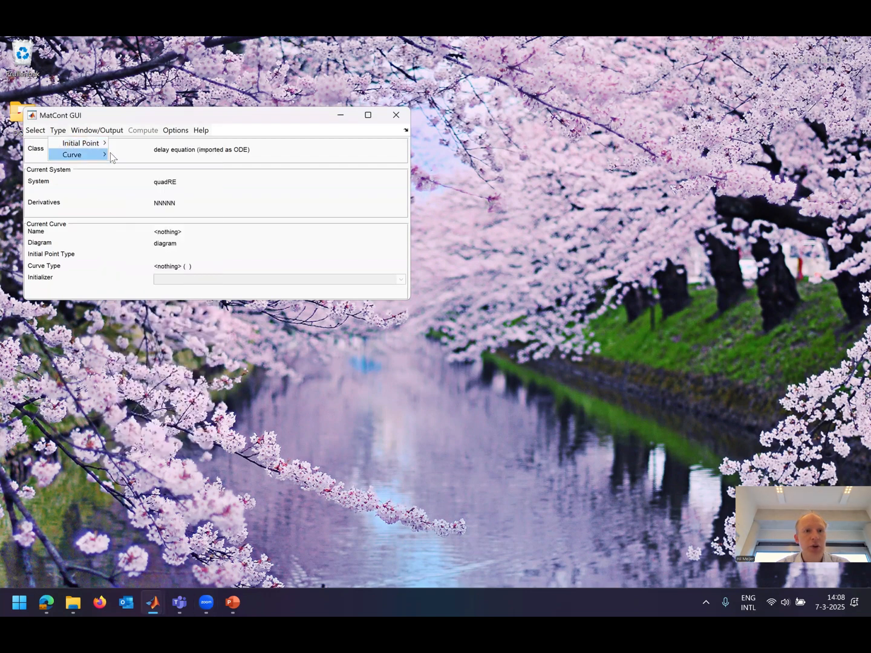
{"action": "mouse_move", "coordinate": [91, 144]}
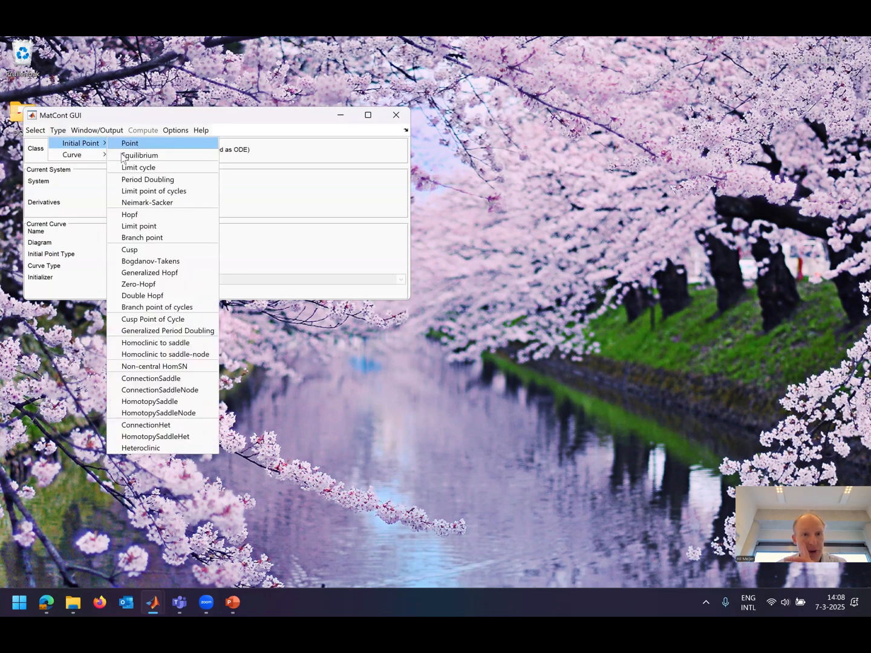
{"action": "left_click", "coordinate": [122, 155]}
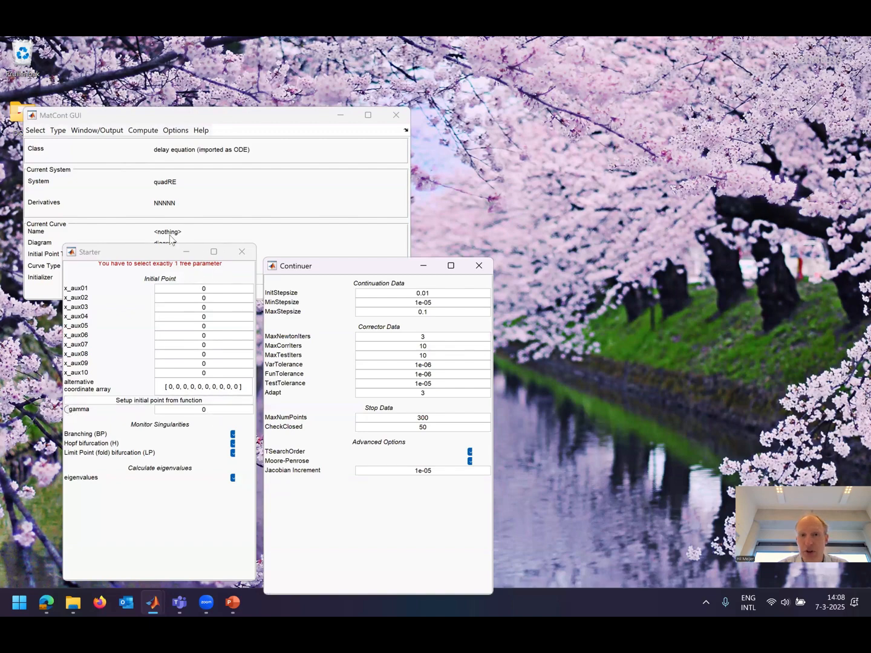
{"action": "left_click", "coordinate": [68, 410]}
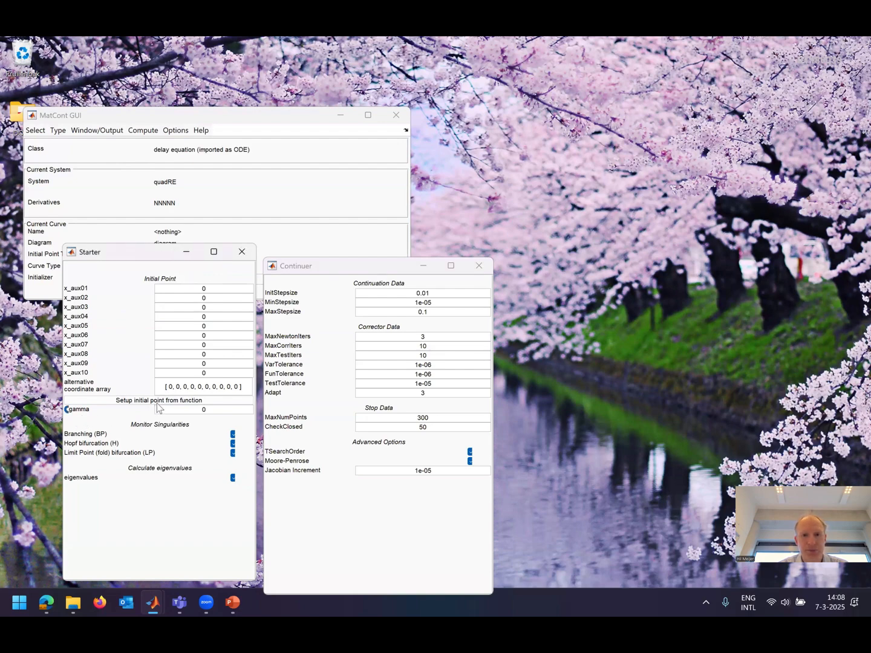
- Open a 2D plot of x_aux01 against gamma and move its window clear of the settings windows
{"action": "left_click", "coordinate": [111, 134]}
{"action": "mouse_move", "coordinate": [146, 144]}
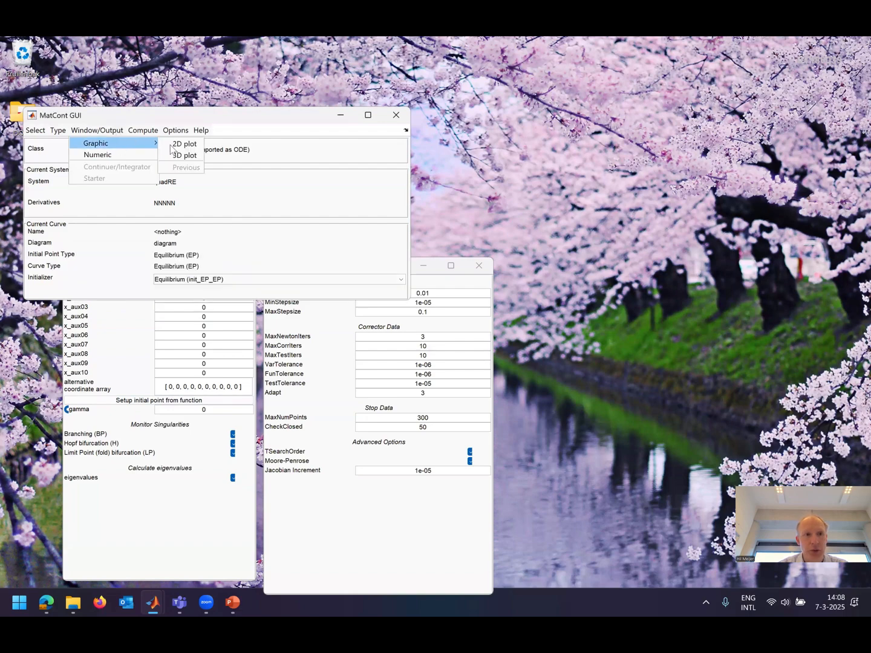
{"action": "left_click", "coordinate": [183, 144]}
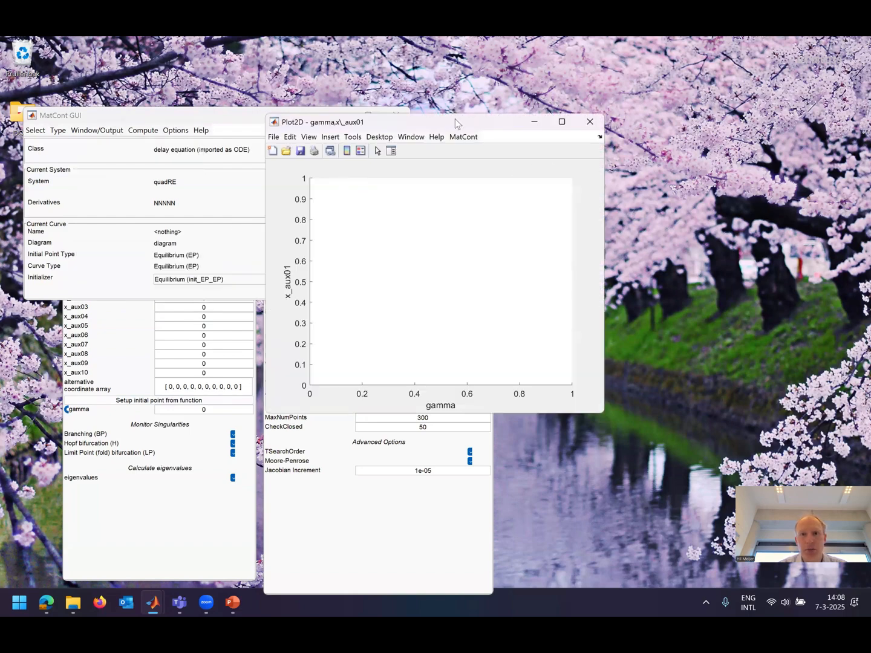
{"action": "left_click_drag", "start_coordinate": [455, 119], "coordinate": [705, 123]}
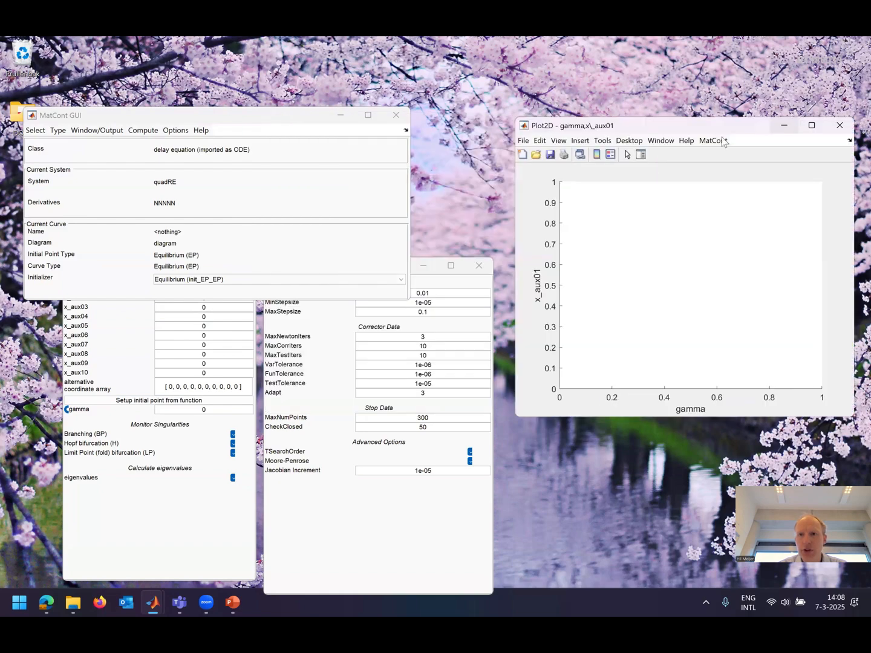
- Set the plot ranges to 0 to 6 for gamma and -1 to 1 for x_aux01
{"action": "left_click", "coordinate": [713, 141]}
{"action": "left_click", "coordinate": [723, 158]}
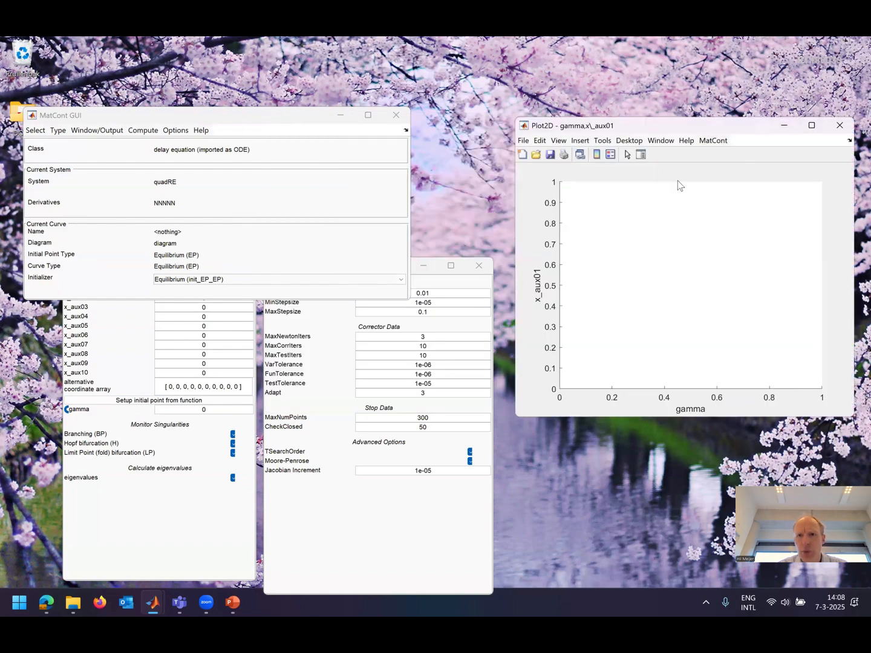
{"action": "left_click", "coordinate": [652, 316]}
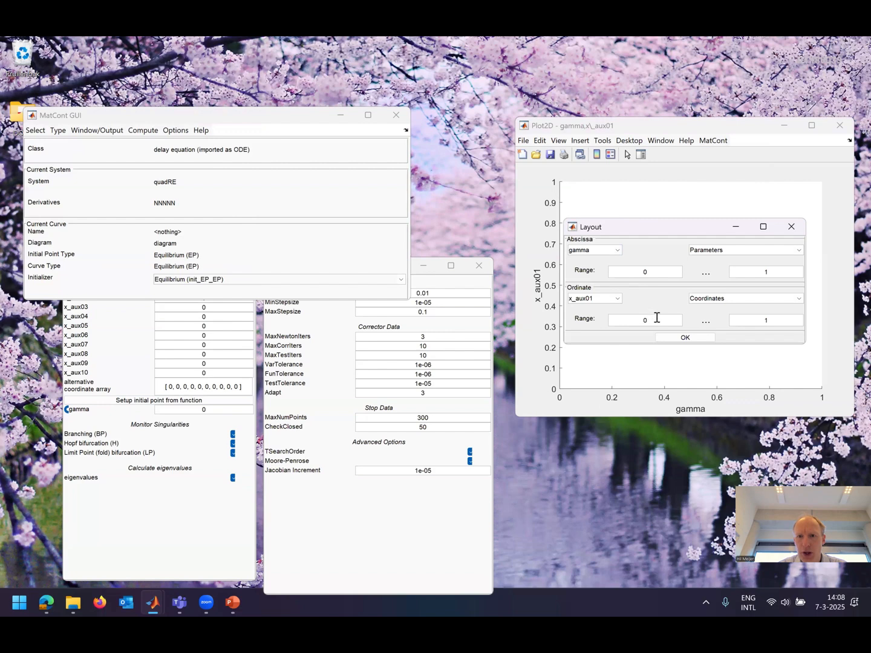
{"action": "key", "text": "BackSpace"}
{"action": "type", "text": "-1"}
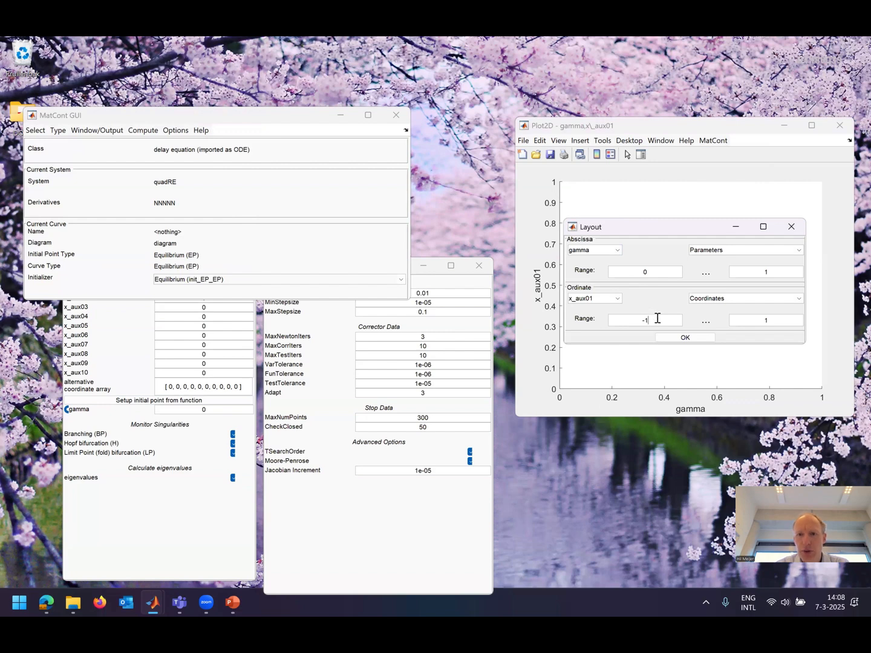
{"action": "left_click", "coordinate": [791, 270]}
{"action": "key", "text": "BackSpace"}
{"action": "type", "text": "6"}
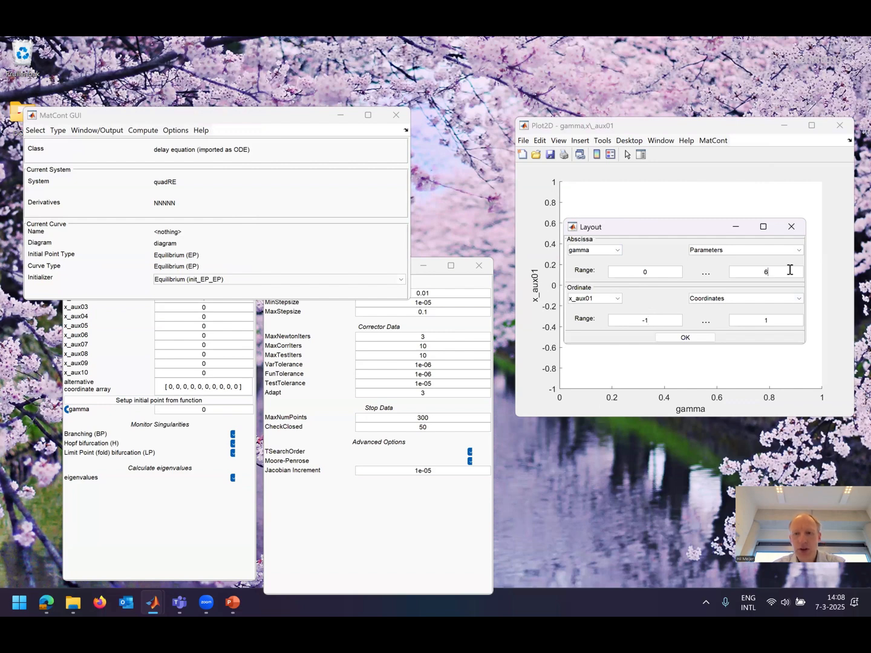
{"action": "left_click", "coordinate": [699, 337]}
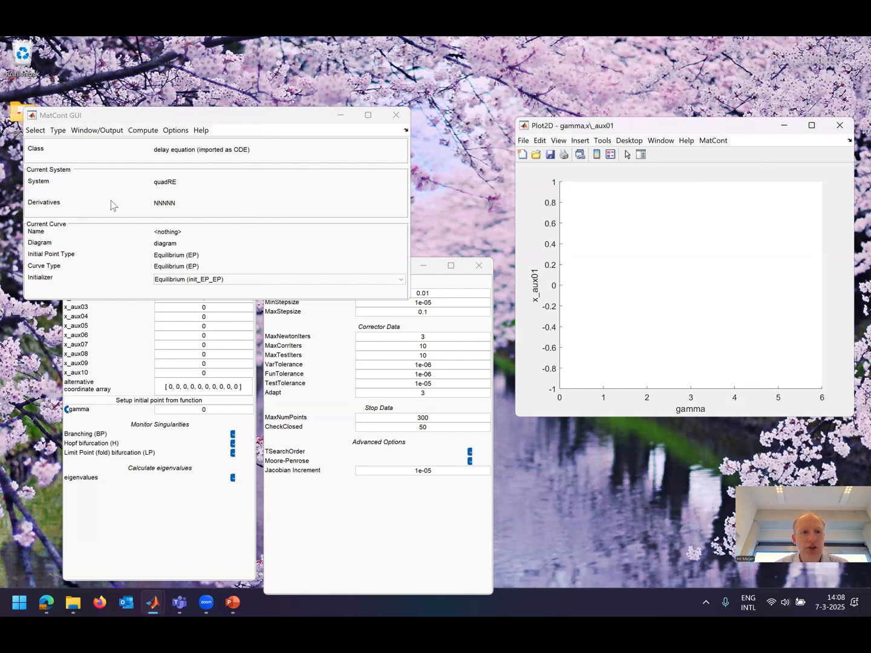
- Compute the equilibrium curve forward, resuming past the branch point and the Hopf point, and stop the computation
{"action": "left_click", "coordinate": [143, 134]}
{"action": "left_click", "coordinate": [146, 143]}
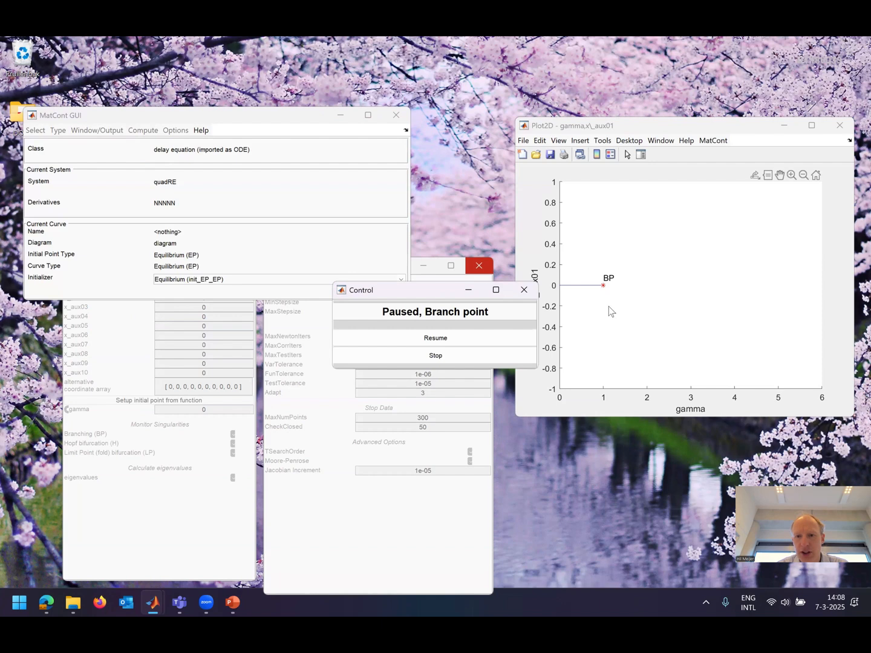
{"action": "left_click", "coordinate": [502, 340]}
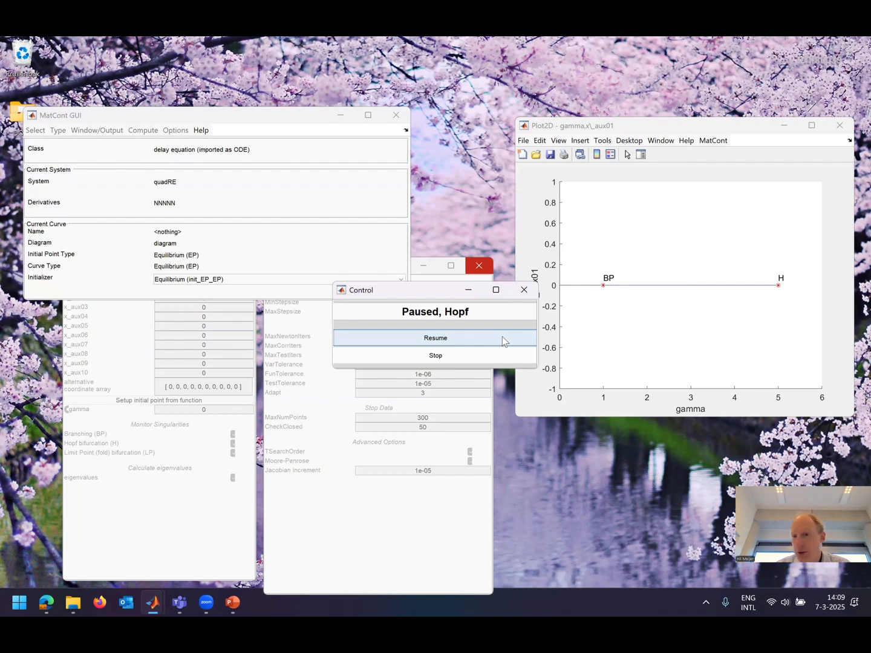
{"action": "left_click", "coordinate": [503, 341]}
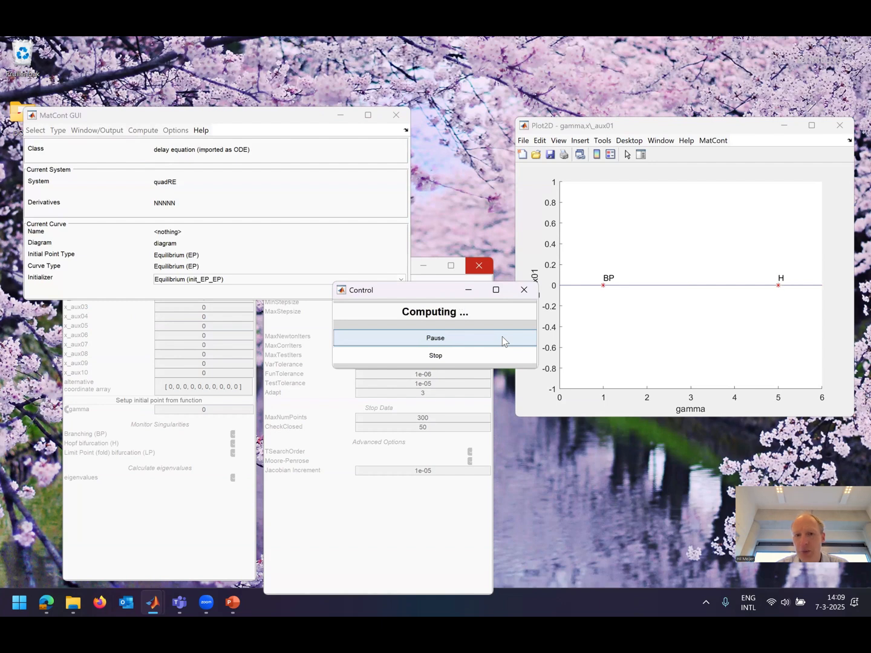
{"action": "left_click", "coordinate": [486, 356]}
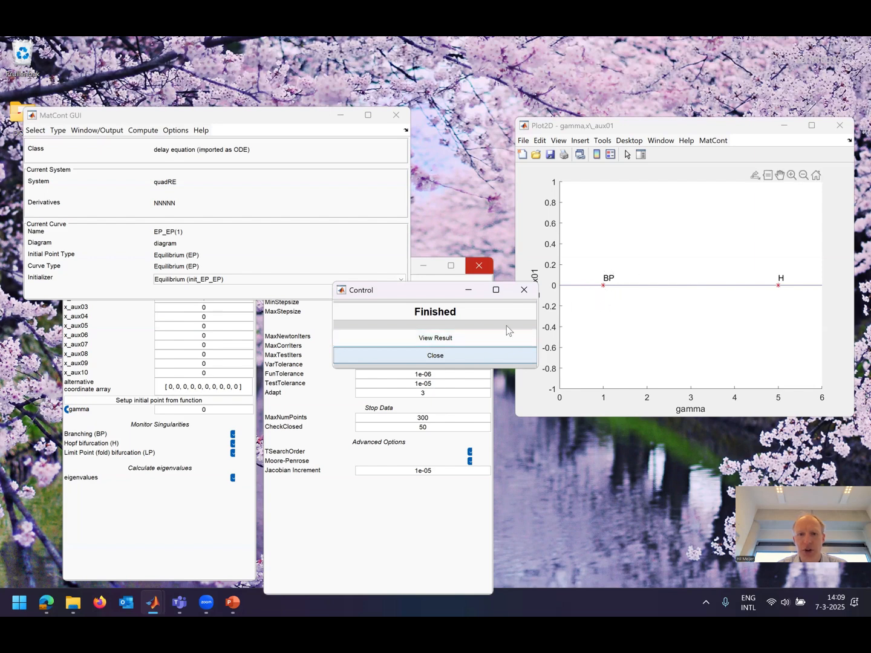
- Inspect the Hopf point in the computed curve's results, select the branch point (BP) as the initial point, and dismiss the computation control
{"action": "left_click", "coordinate": [504, 341]}
{"action": "left_click", "coordinate": [504, 341]}
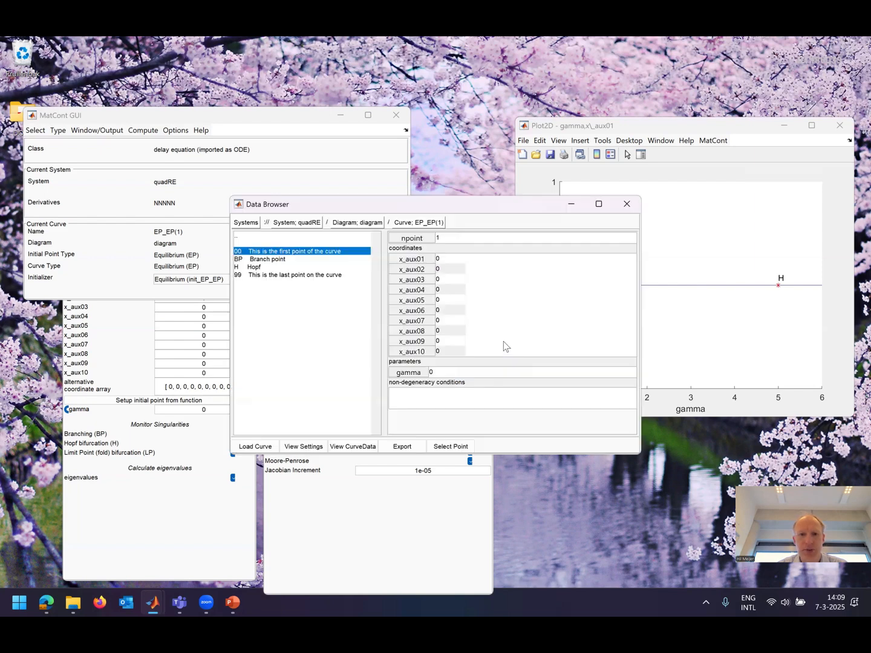
{"action": "left_click", "coordinate": [334, 268]}
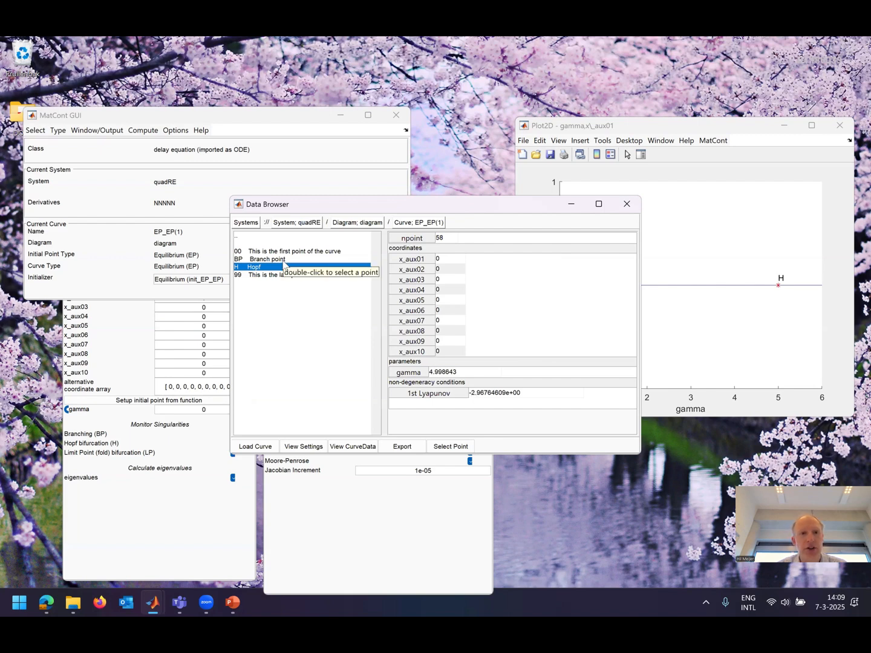
{"action": "key", "text": "Up"}
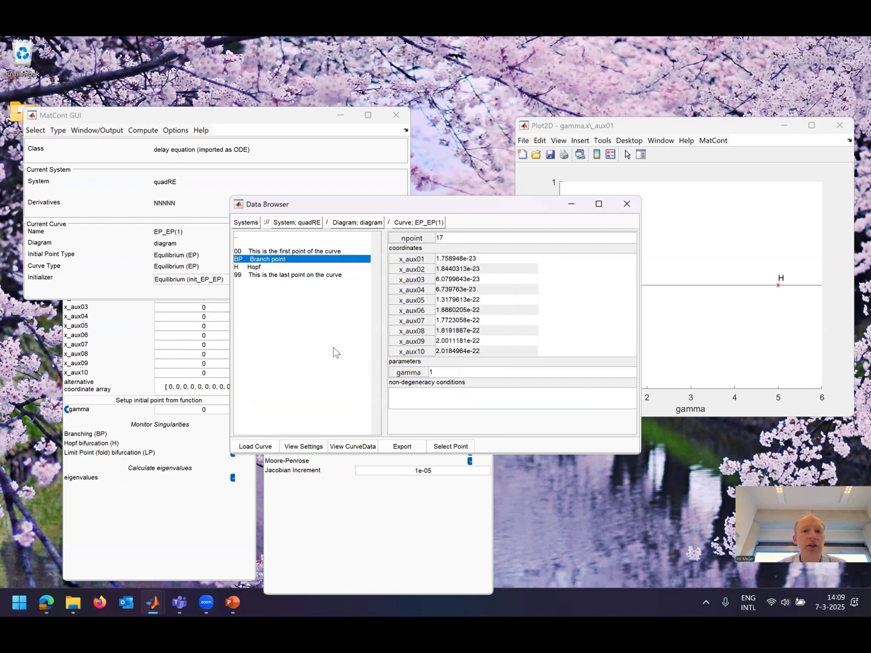
{"action": "left_click", "coordinate": [443, 449]}
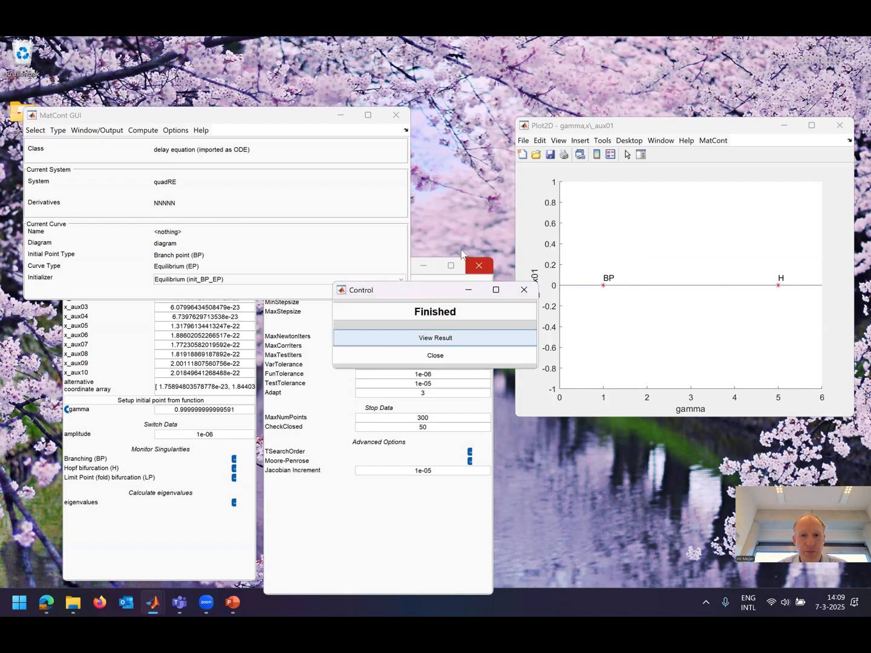
{"action": "left_click", "coordinate": [524, 290]}
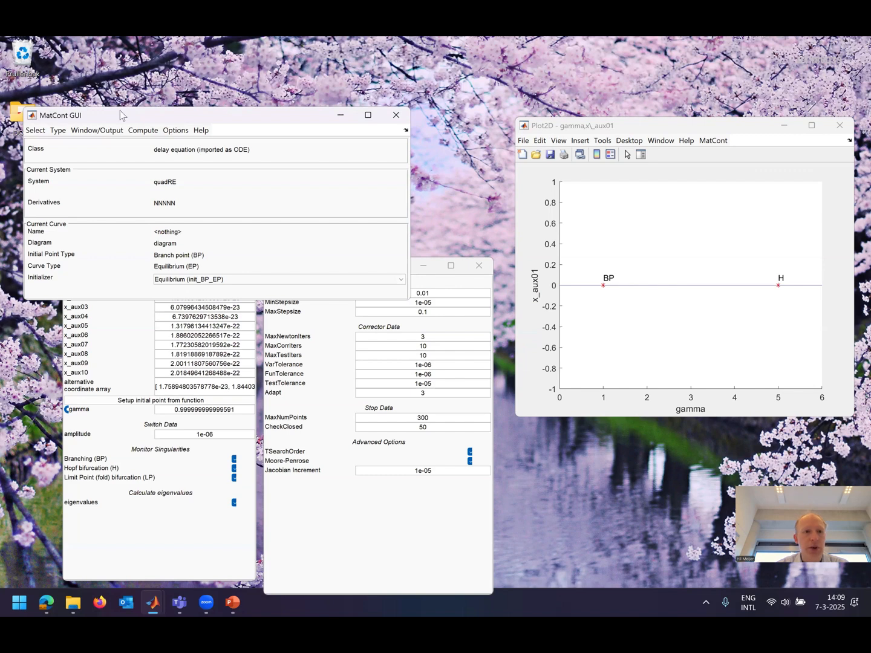
- Compute the second equilibrium branch forward from the branch point, resume past its Hopf point, and end the computation
{"action": "left_click", "coordinate": [138, 131]}
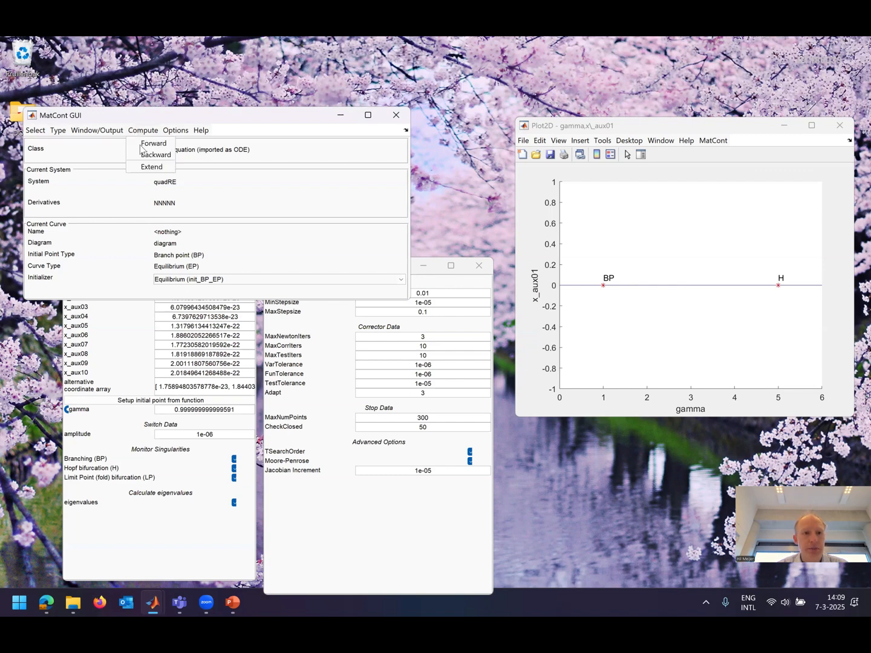
{"action": "left_click", "coordinate": [139, 144]}
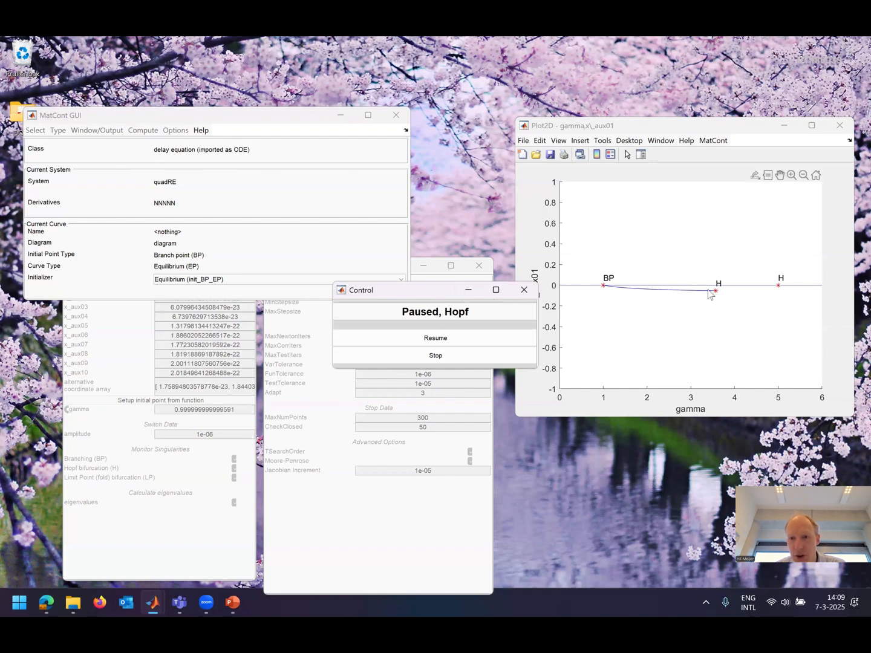
{"action": "left_click", "coordinate": [444, 341]}
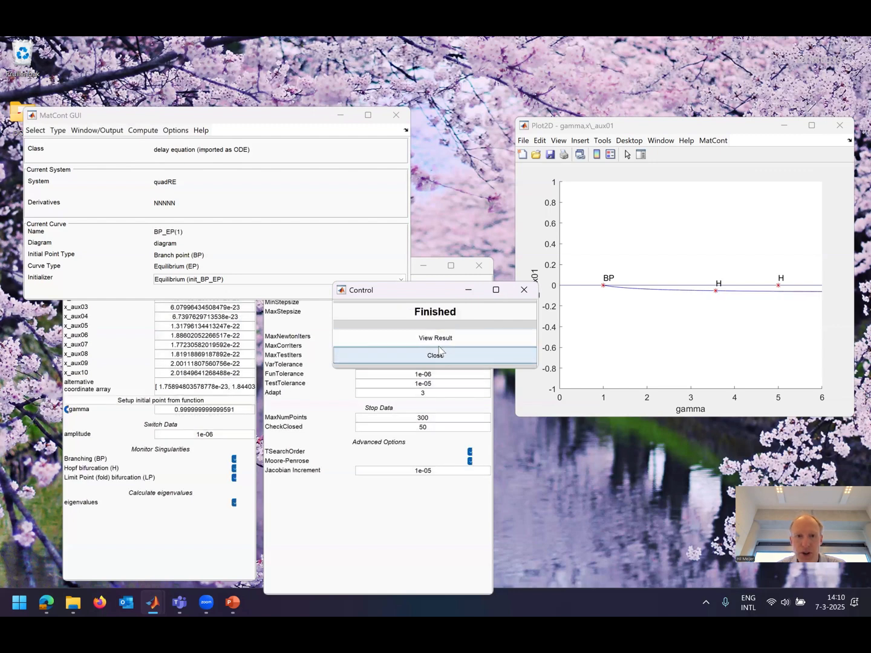
- Select the Hopf point (H) from the BP_EP(1) curve's results as the new initial point
{"action": "left_click", "coordinate": [441, 344]}
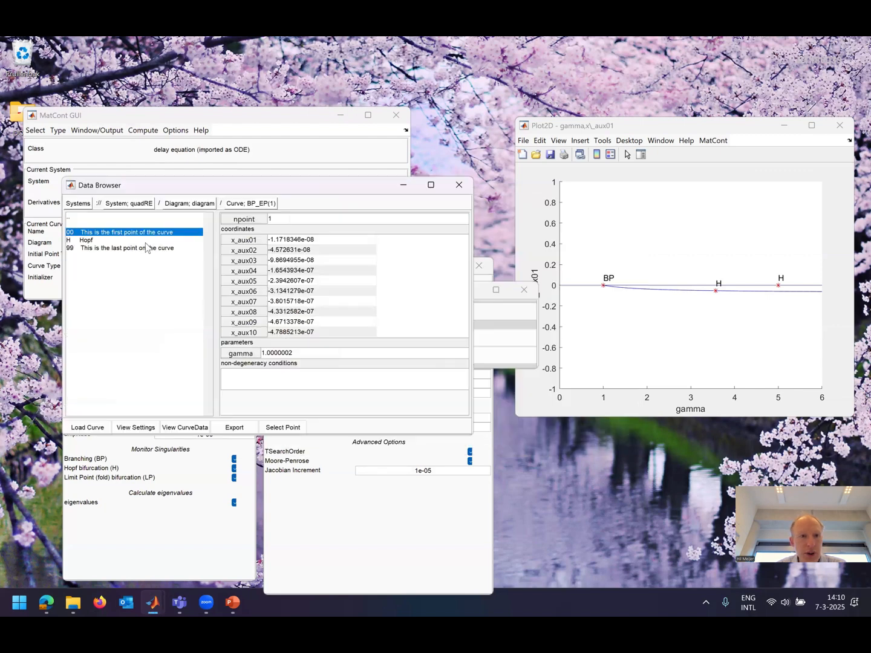
{"action": "left_click", "coordinate": [146, 241]}
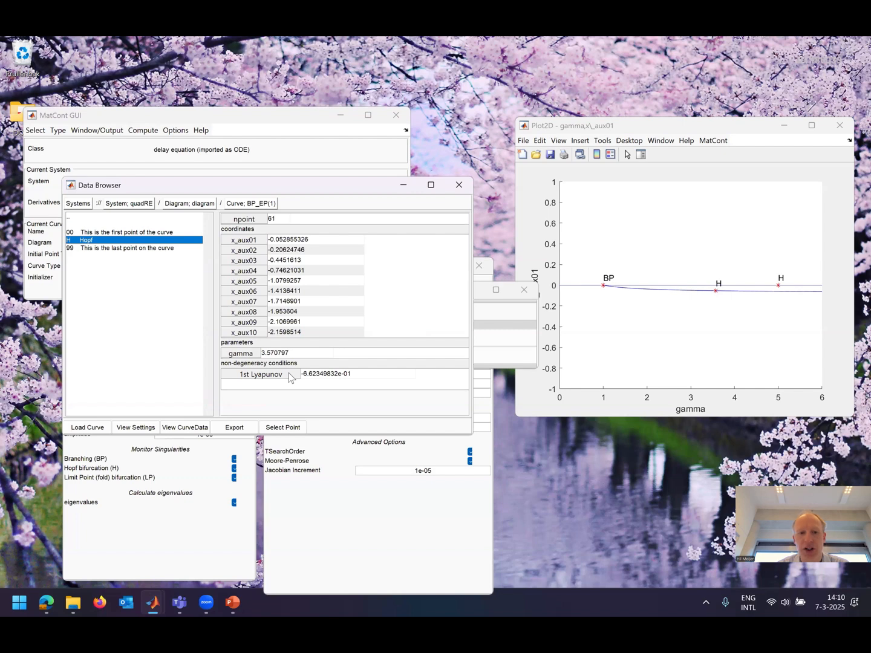
{"action": "left_click", "coordinate": [281, 430]}
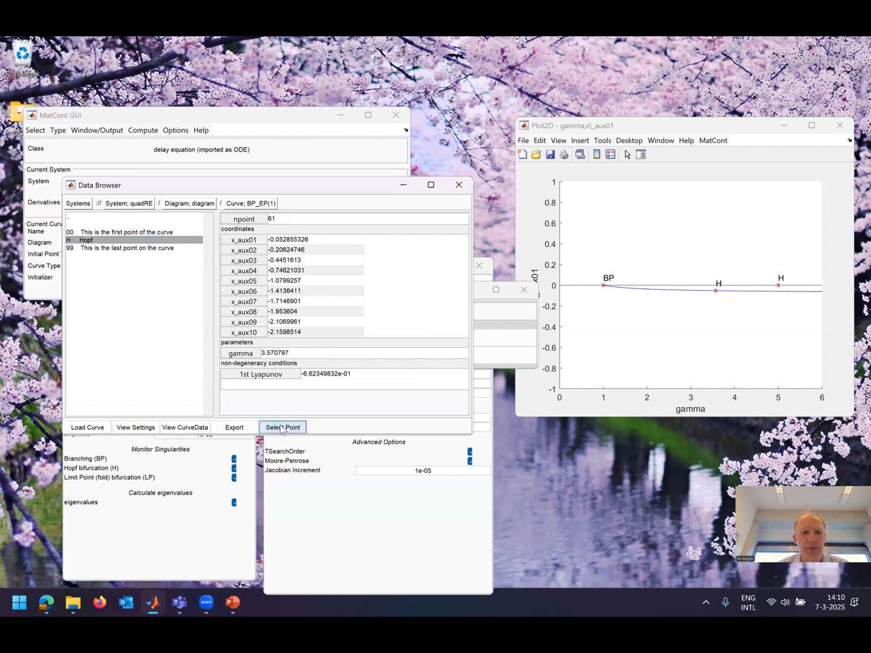
{"action": "left_click", "coordinate": [280, 429]}
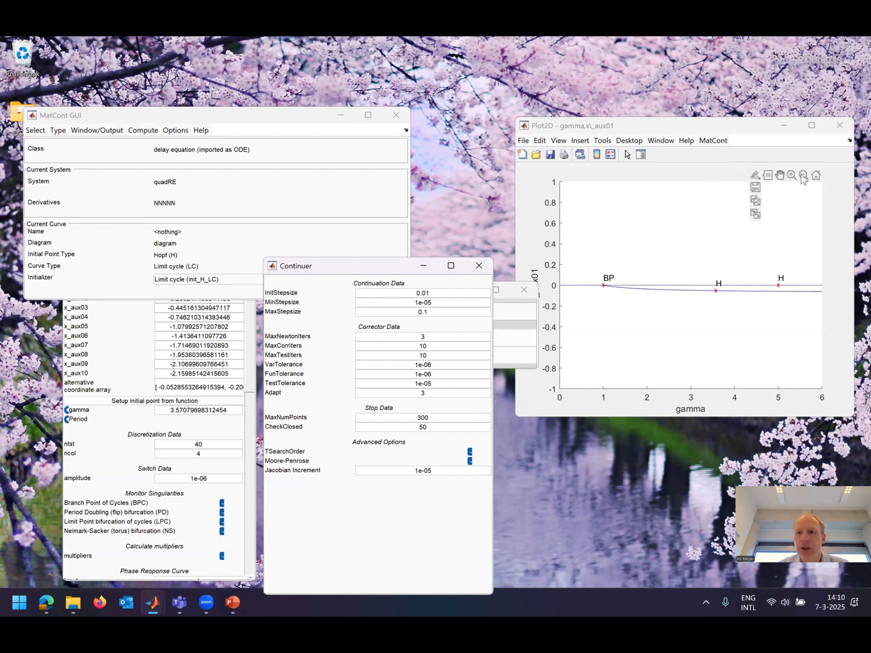
- Compute the limit cycle branch forward from the Hopf point, resume past the limit point of cycles, and stop the computation
{"action": "left_click", "coordinate": [792, 177]}
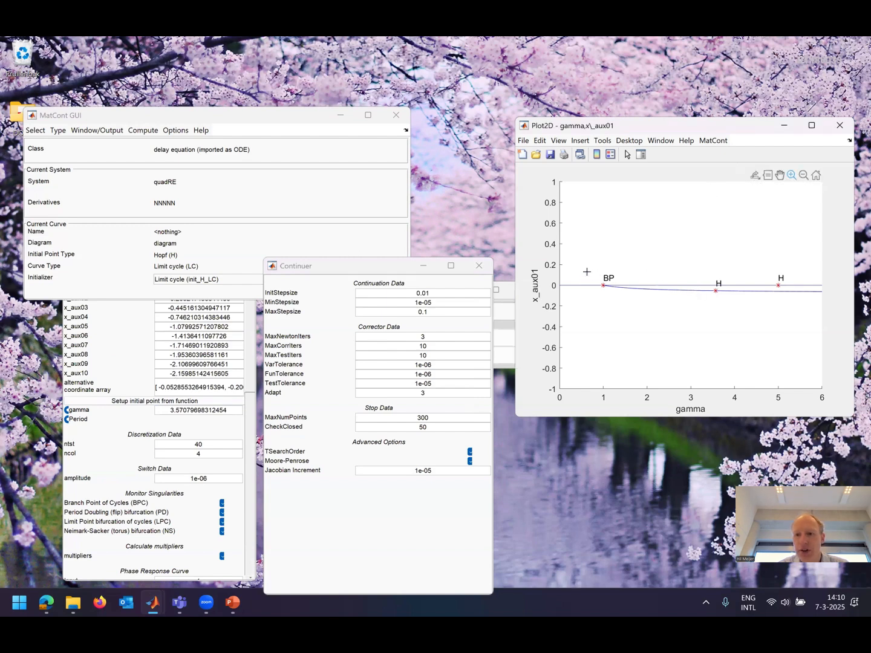
{"action": "left_click_drag", "start_coordinate": [590, 270], "coordinate": [817, 308]}
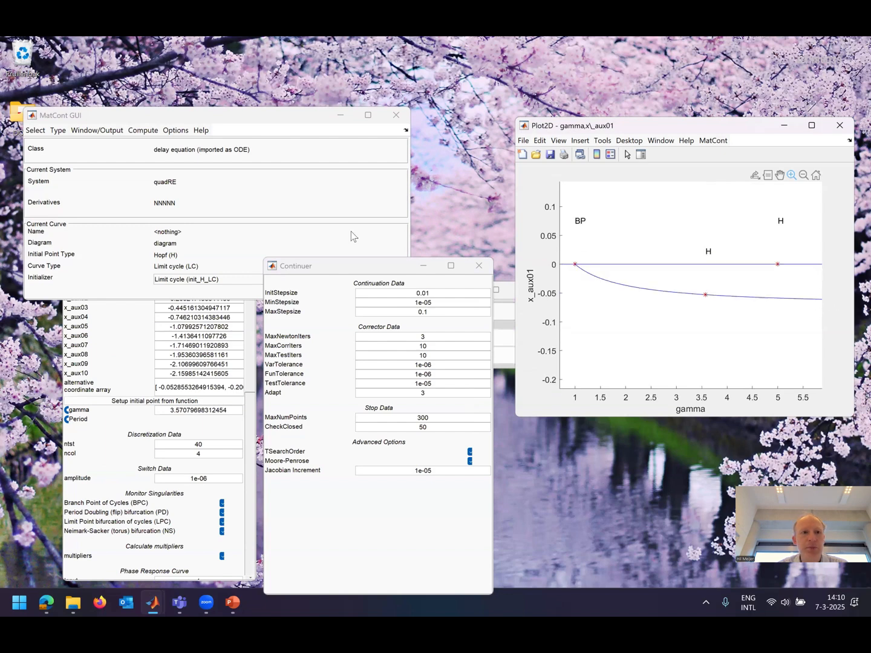
{"action": "left_click", "coordinate": [145, 132]}
{"action": "left_click", "coordinate": [147, 144]}
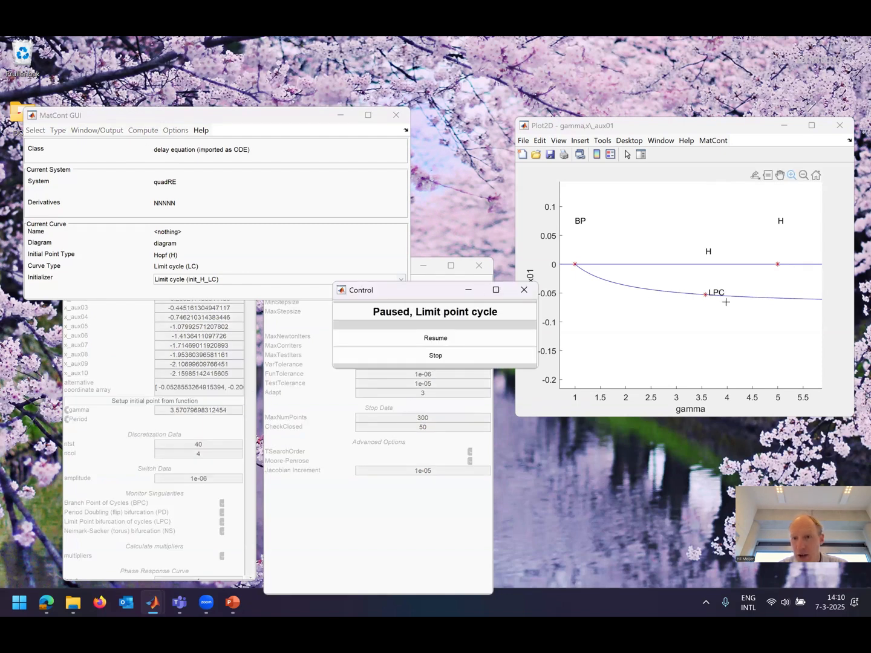
{"action": "left_click", "coordinate": [468, 338]}
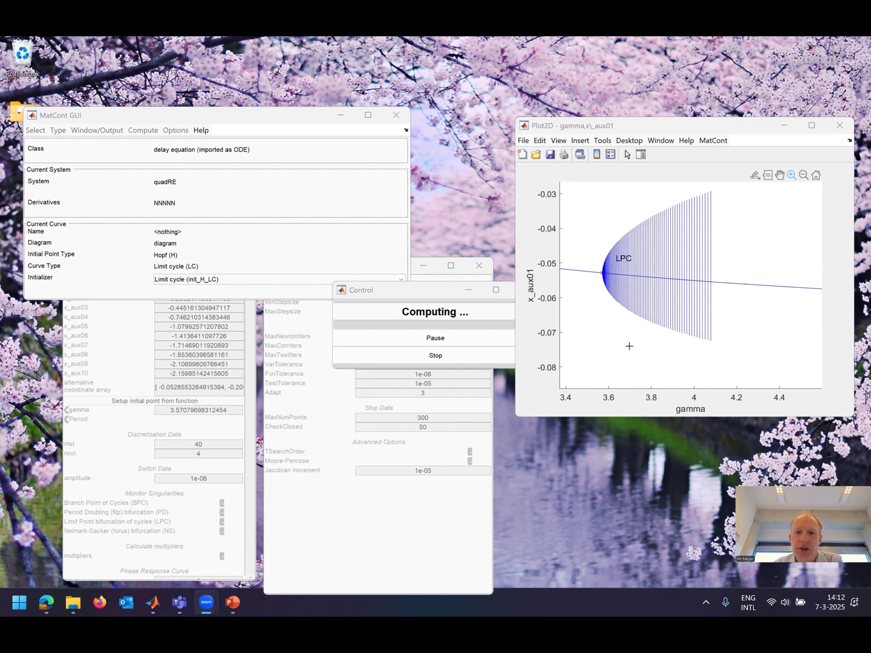
{"action": "left_click", "coordinate": [493, 351]}
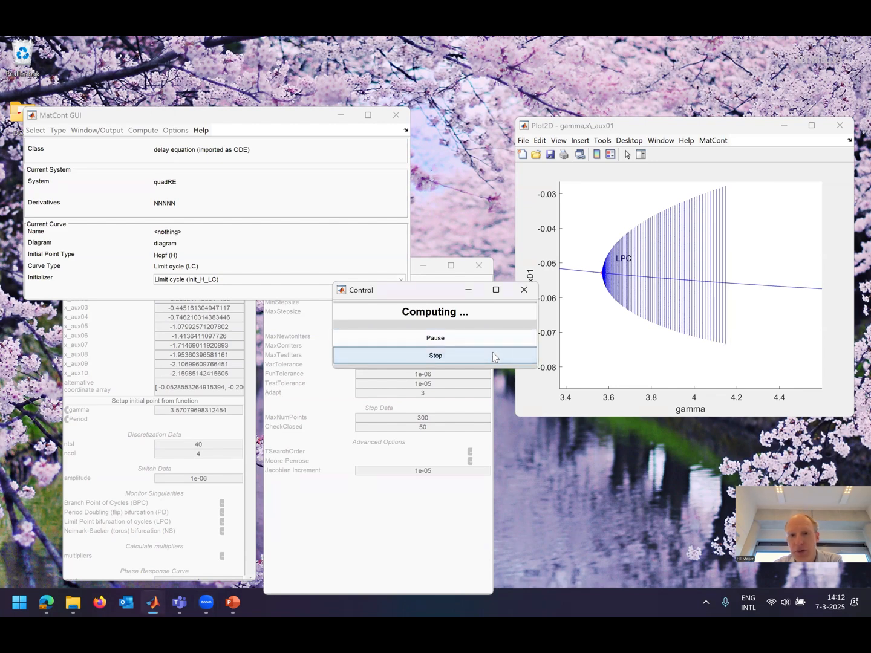
- Open a numeric output window that includes the multipliers and arrange it beside the gamma–x_aux01 plot
{"action": "left_click", "coordinate": [101, 132]}
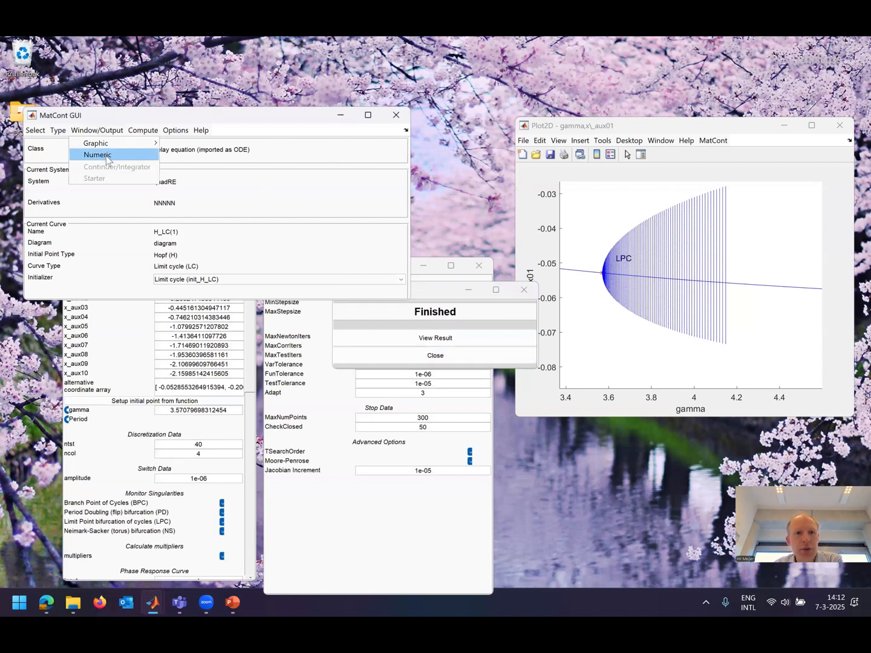
{"action": "left_click", "coordinate": [98, 156]}
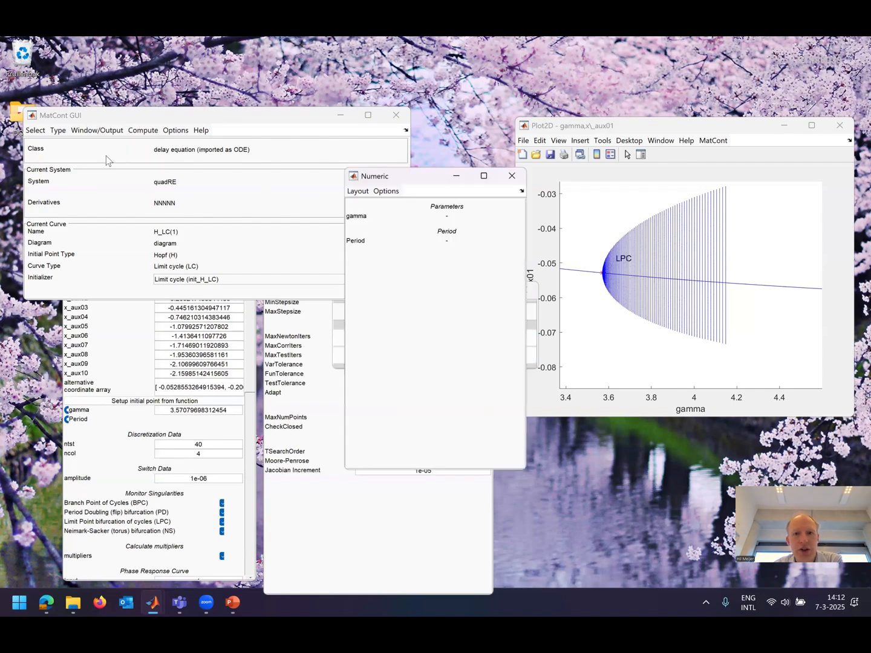
{"action": "left_click", "coordinate": [357, 191]}
{"action": "left_click", "coordinate": [372, 236]}
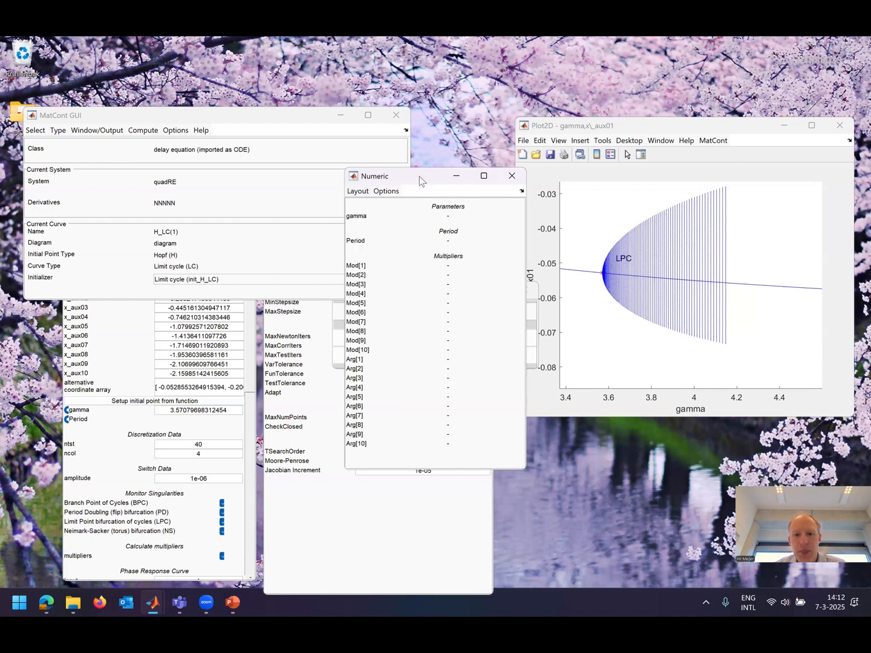
{"action": "left_click_drag", "start_coordinate": [422, 180], "coordinate": [576, 298]}
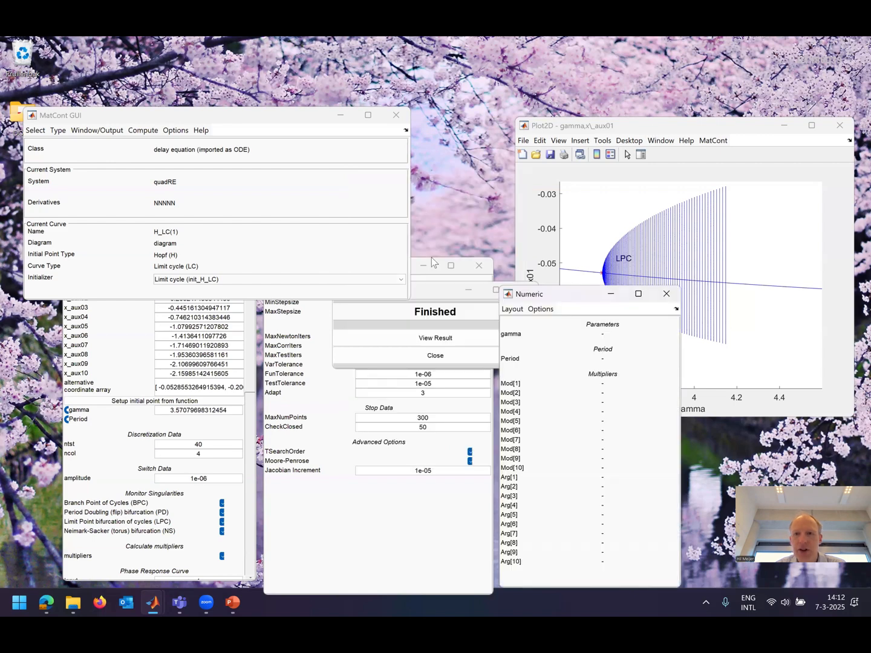
{"action": "left_click_drag", "start_coordinate": [653, 128], "coordinate": [675, 63]}
- Extend the limit cycle curve, resume past the period doubling point, and stop the computation
{"action": "left_click", "coordinate": [144, 130]}
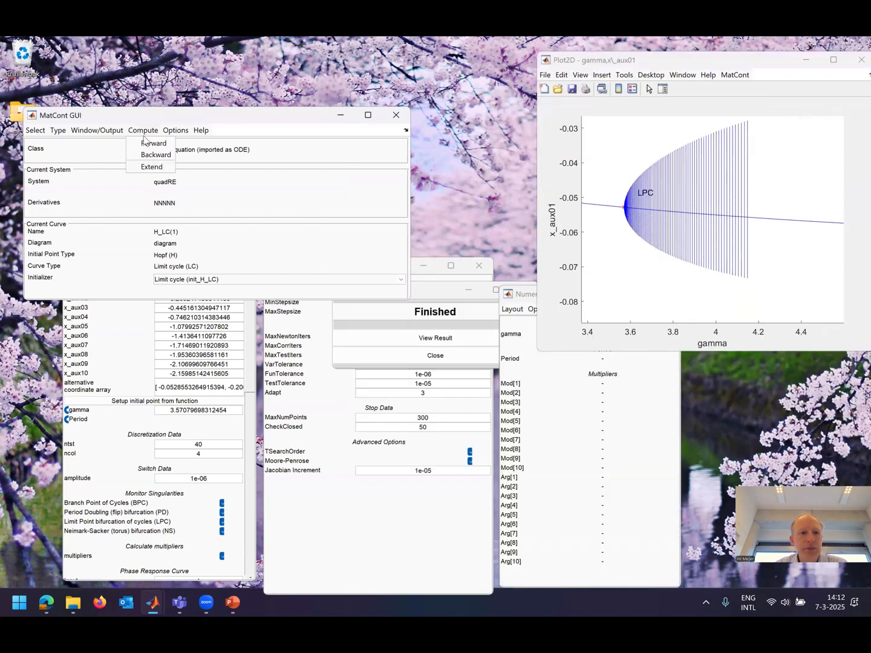
{"action": "left_click", "coordinate": [149, 166]}
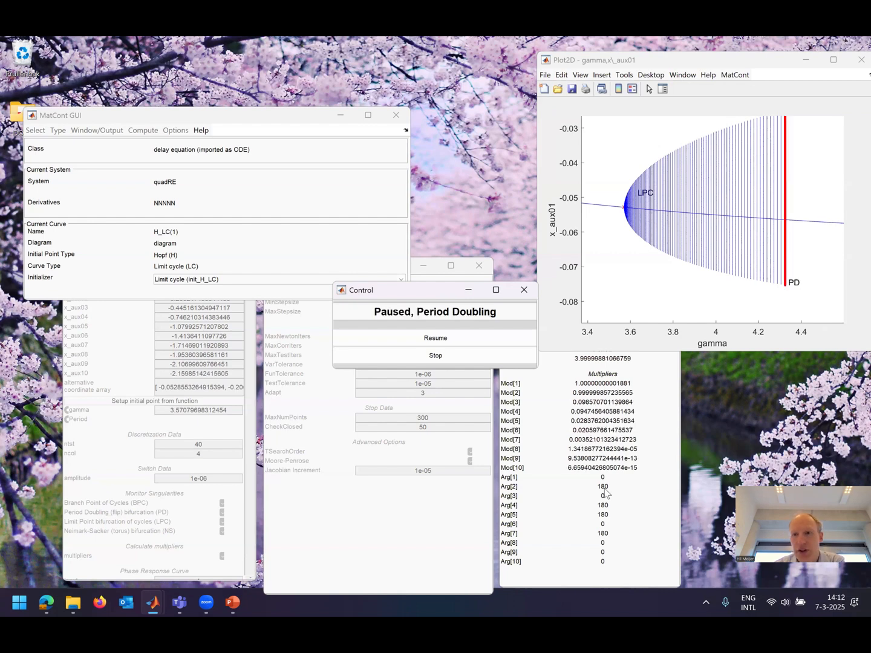
{"action": "left_click", "coordinate": [436, 342]}
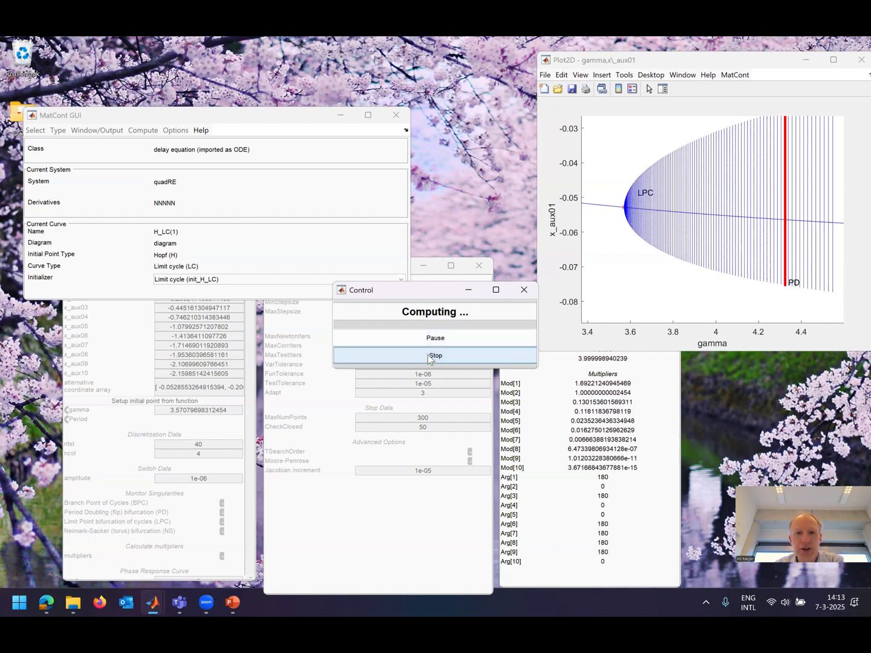
{"action": "left_click", "coordinate": [426, 355]}
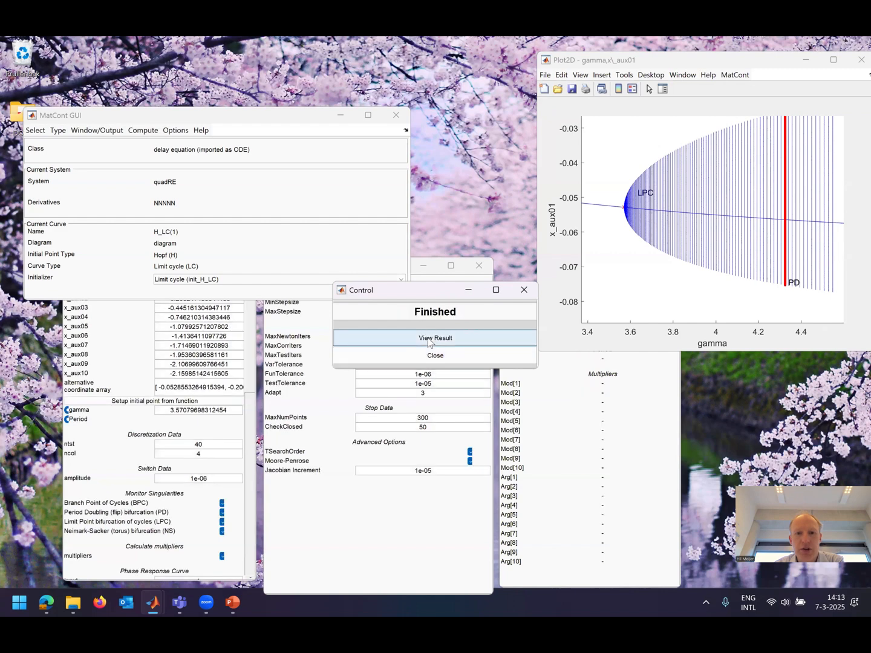
- Inspect the Period Doubling (PD) point and its normal form coefficient in the H_LC(1) curve's results, and close the data browser
{"action": "left_click", "coordinate": [427, 343]}
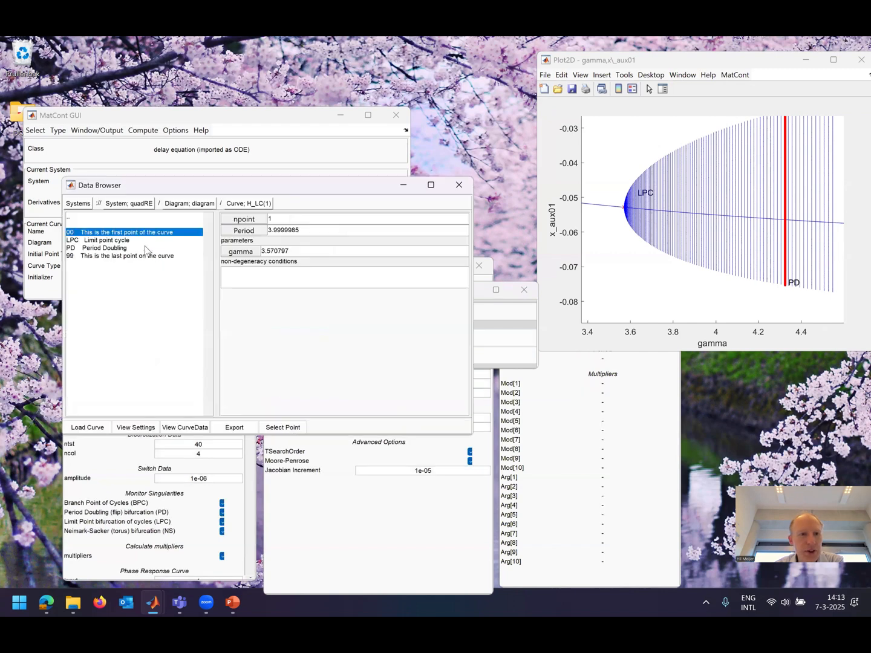
{"action": "key", "text": "Down"}
{"action": "key", "text": "Down"}
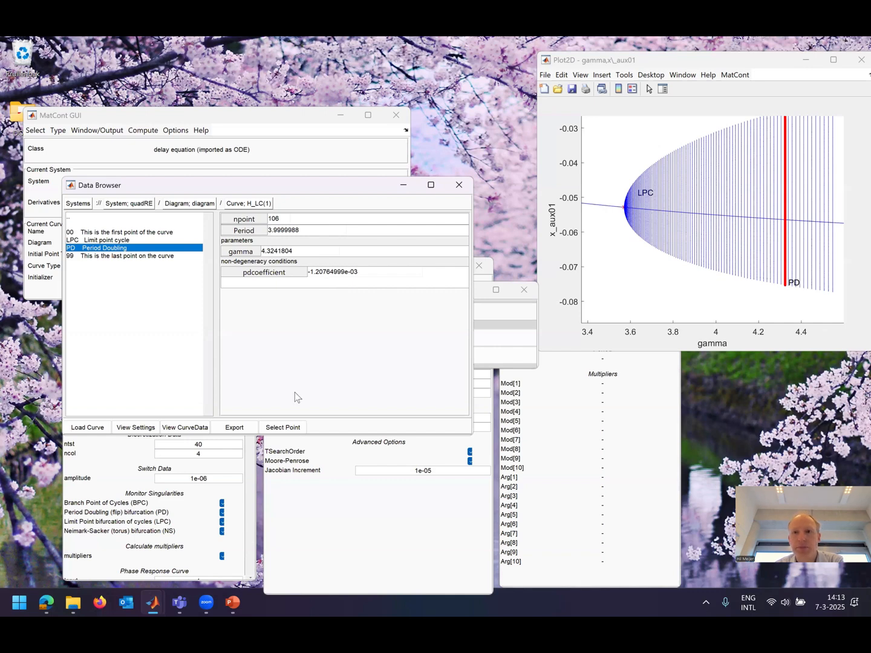
{"action": "left_click", "coordinate": [459, 185]}
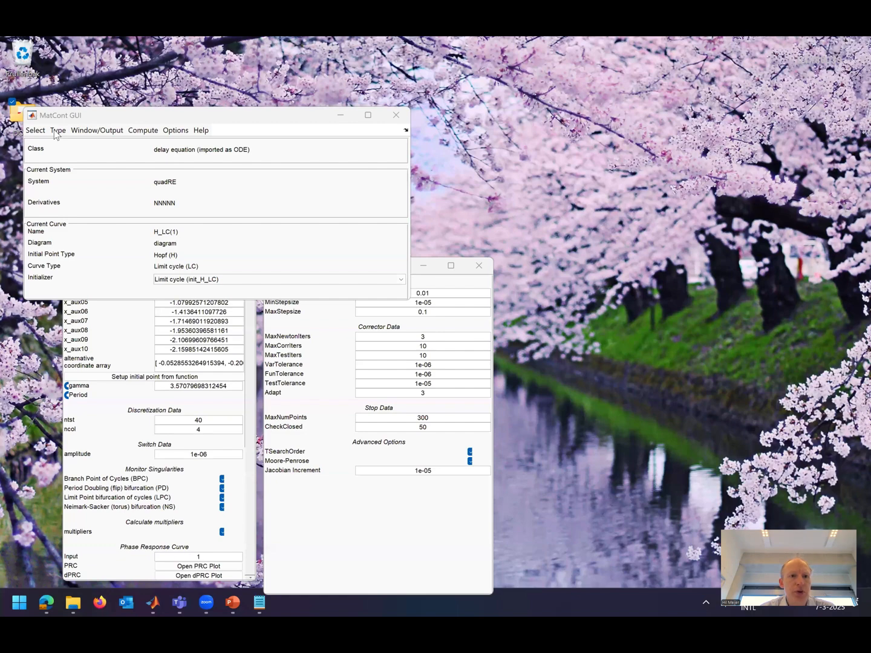
- Set the initial point type to Point and the curve type to LyapunovExponent
{"action": "left_click", "coordinate": [58, 131]}
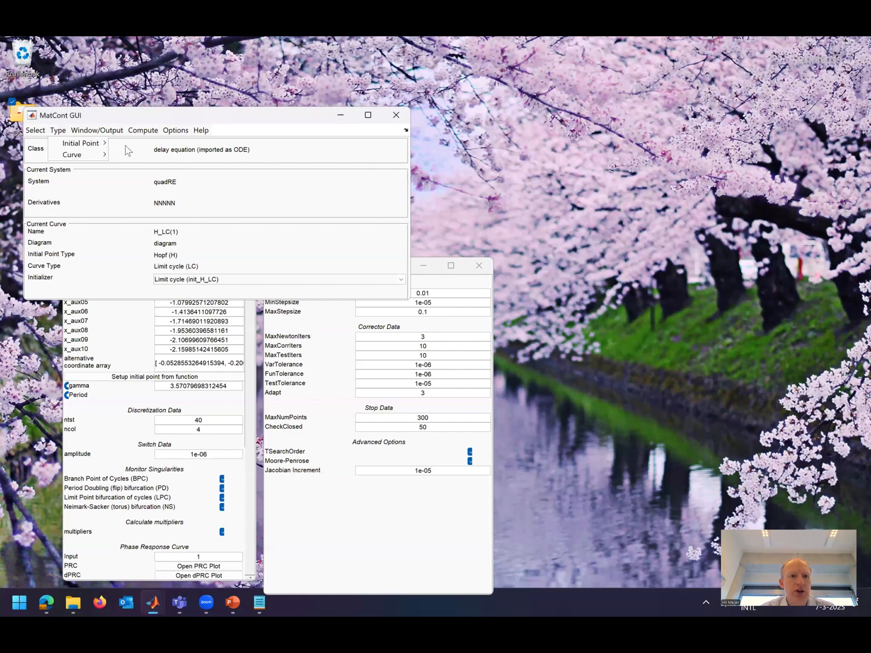
{"action": "mouse_move", "coordinate": [126, 146]}
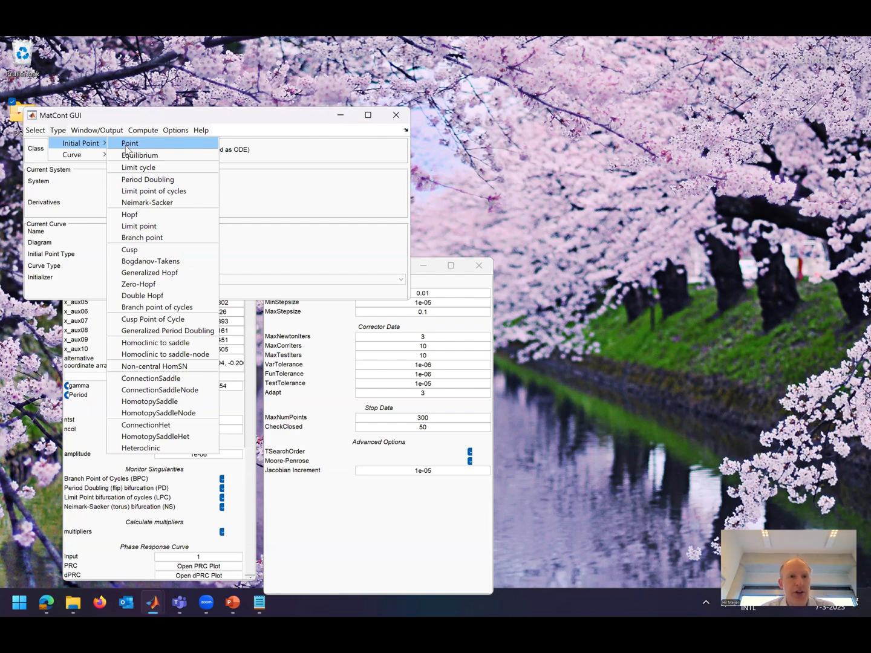
{"action": "left_click", "coordinate": [126, 145]}
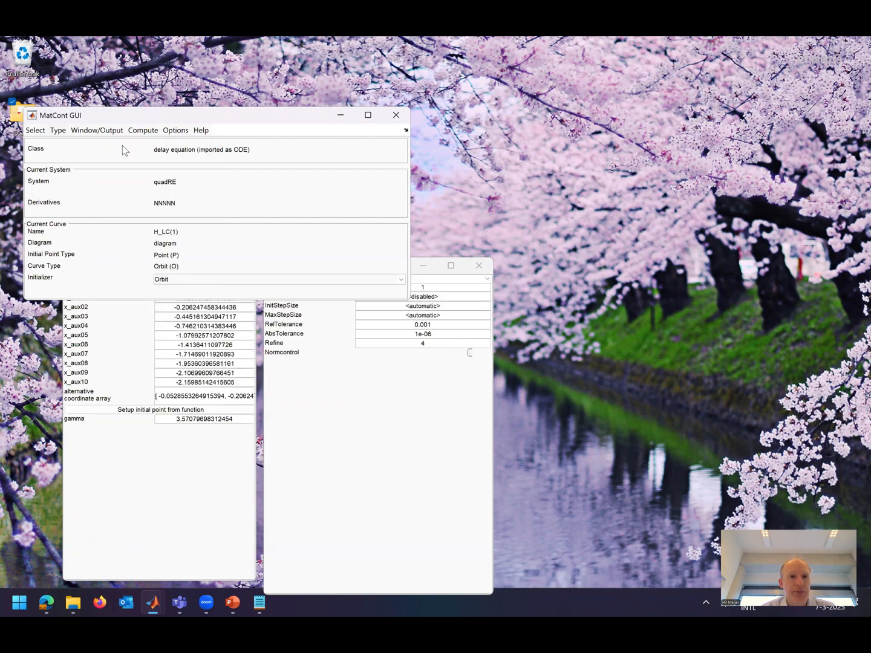
{"action": "left_click", "coordinate": [55, 132]}
{"action": "mouse_move", "coordinate": [71, 155]}
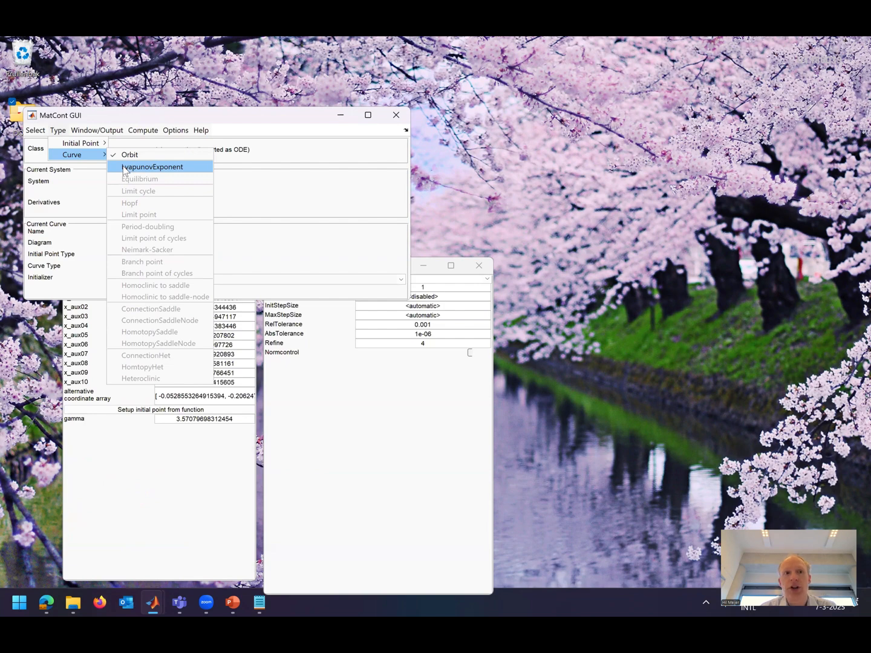
{"action": "left_click", "coordinate": [157, 168]}
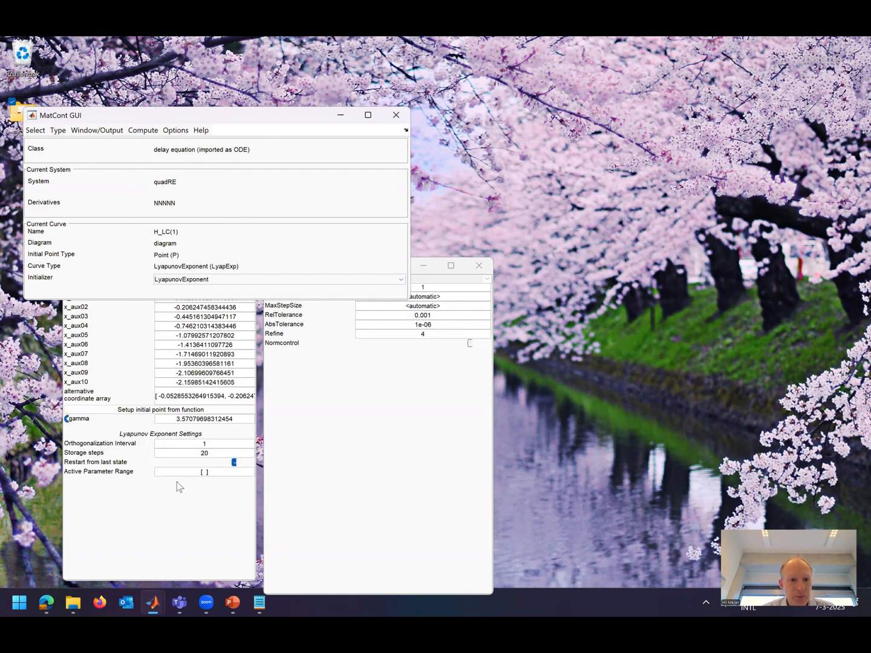
- Set the Active Parameter Range for gamma to [2.6:0.2:3.4 3.5:0.1:4.3 4.35:.01:4.6], with Restart from last state enabled
{"action": "left_click", "coordinate": [164, 518]}
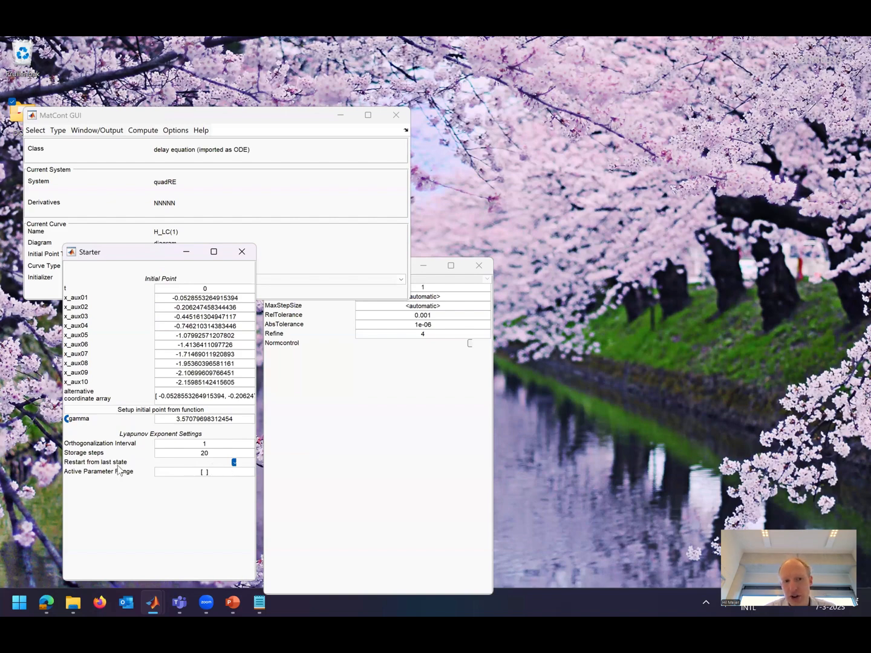
{"action": "left_click", "coordinate": [235, 462]}
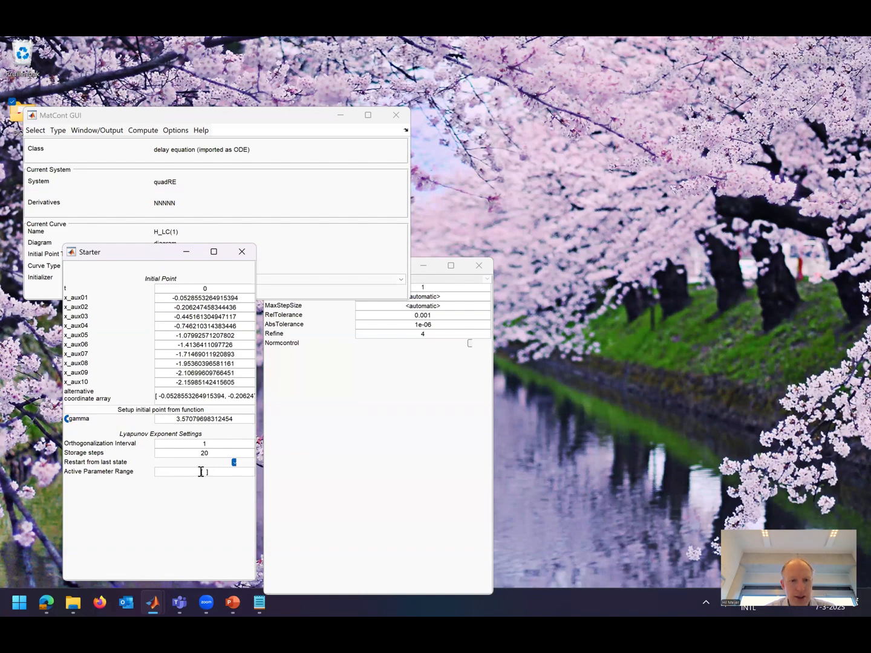
{"action": "left_click_drag", "start_coordinate": [201, 471], "coordinate": [221, 505]}
{"action": "type", "text": "[2.6:.2:3.4 3.5:0.1:4.3 4.35:.01:4.6]"}
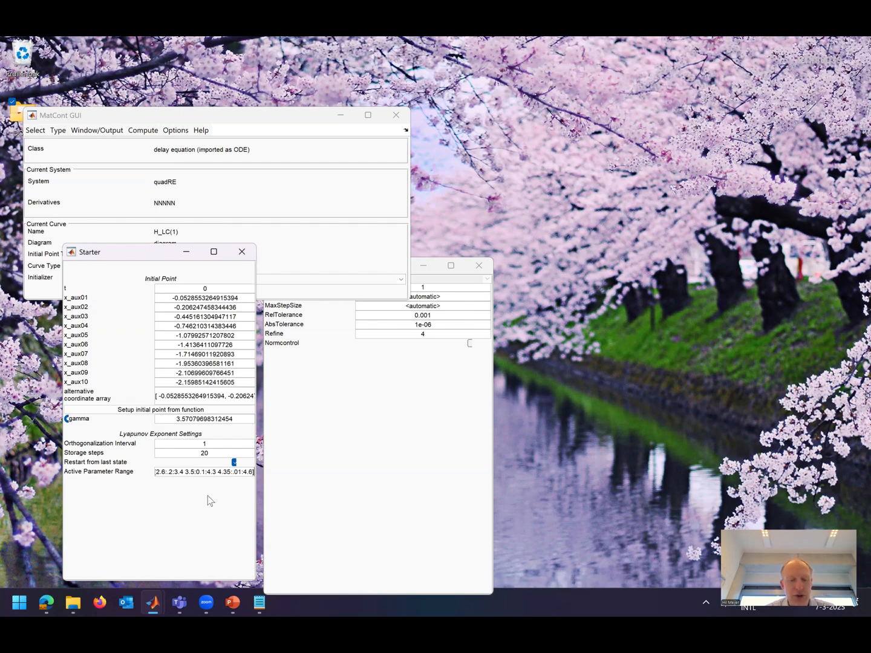
{"action": "left_click", "coordinate": [168, 473]}
{"action": "type", "text": "0"}
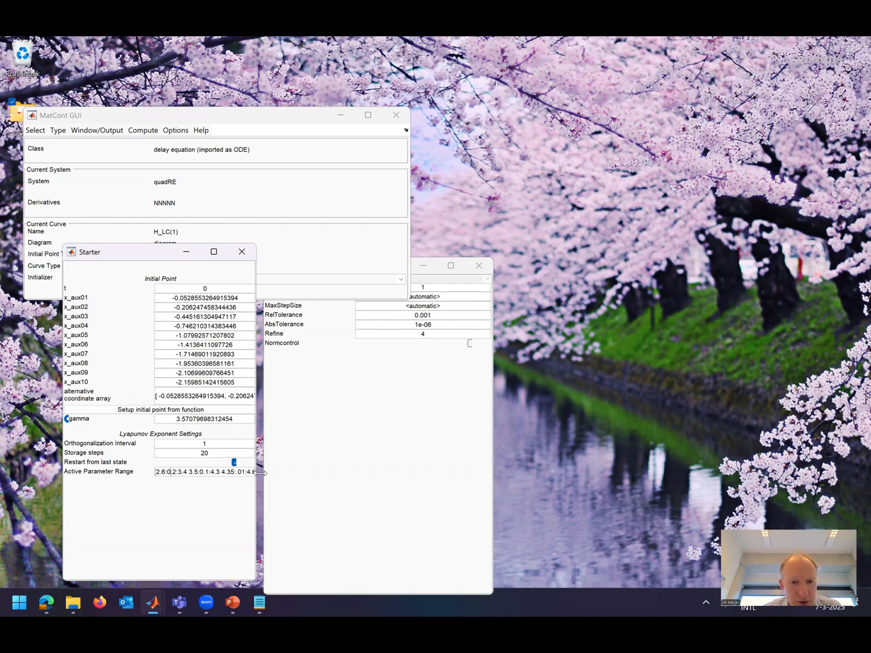
{"action": "left_click_drag", "start_coordinate": [253, 473], "coordinate": [210, 514]}
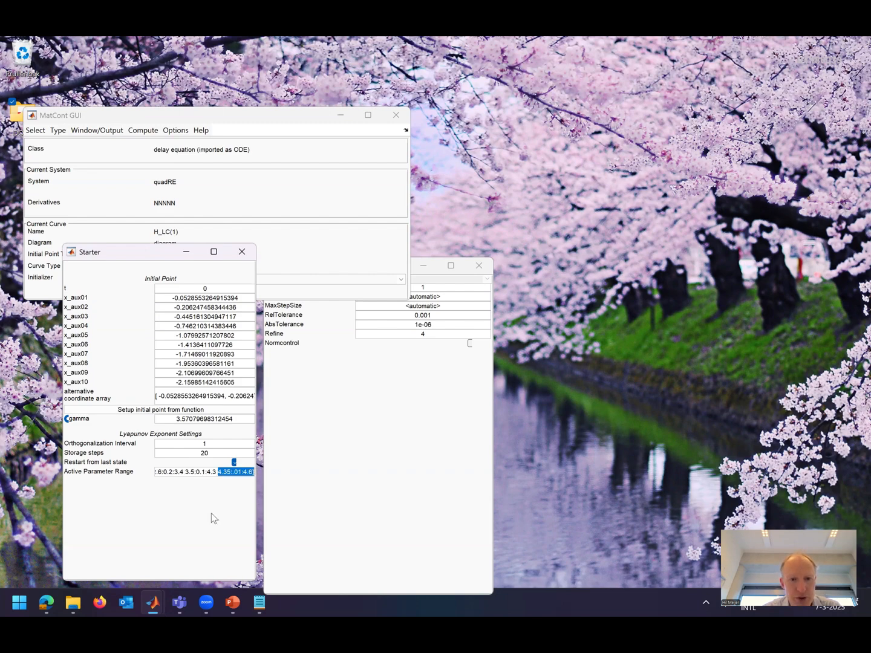
- Set the integrator's Interval to 2000, leaving the initial and maximum step sizes automatic
{"action": "left_click", "coordinate": [381, 394]}
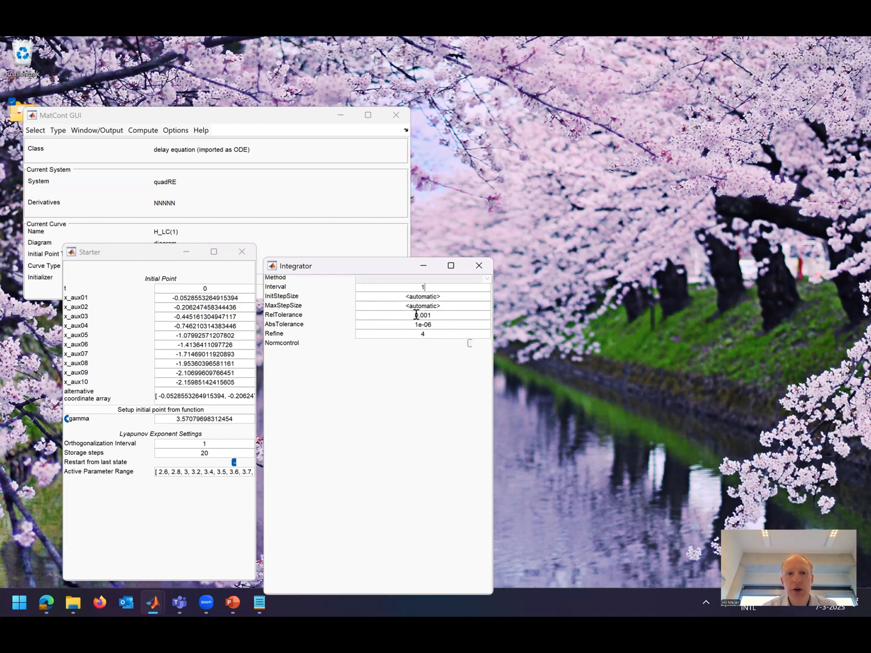
{"action": "key", "text": "BackSpace"}
{"action": "type", "text": "1000"}
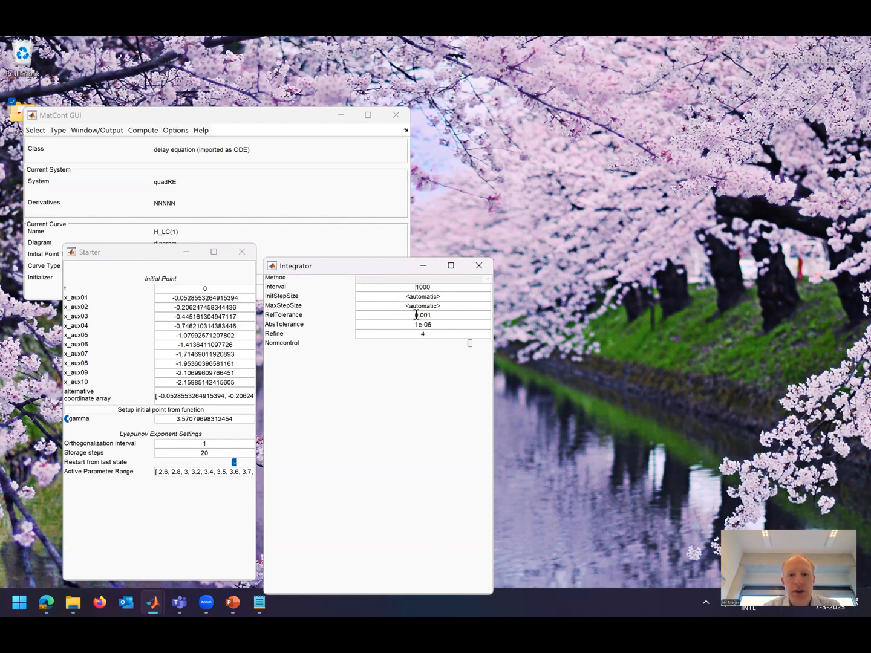
{"action": "key", "text": "Delete"}
{"action": "type", "text": "2"}
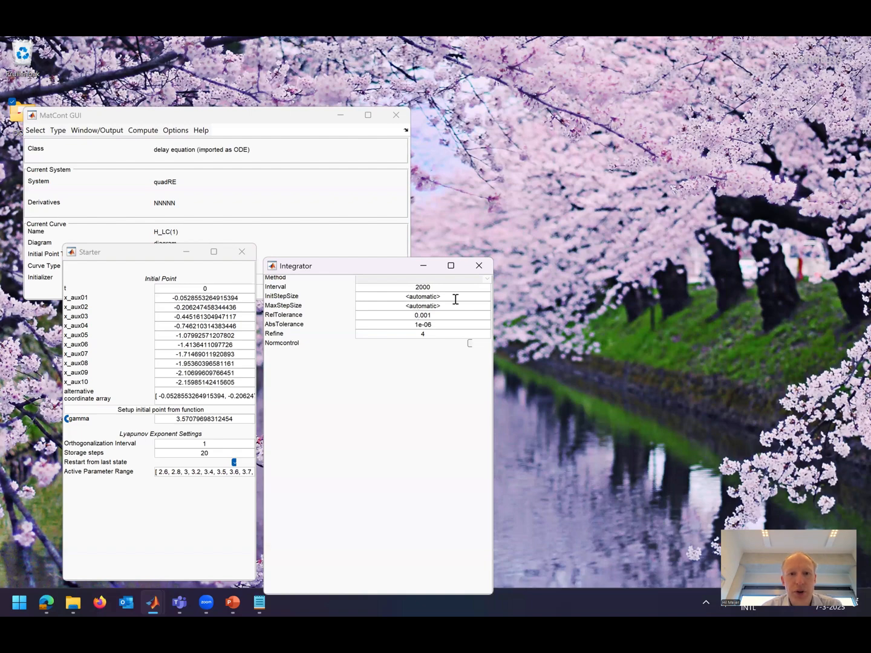
{"action": "key", "text": "Tab"}
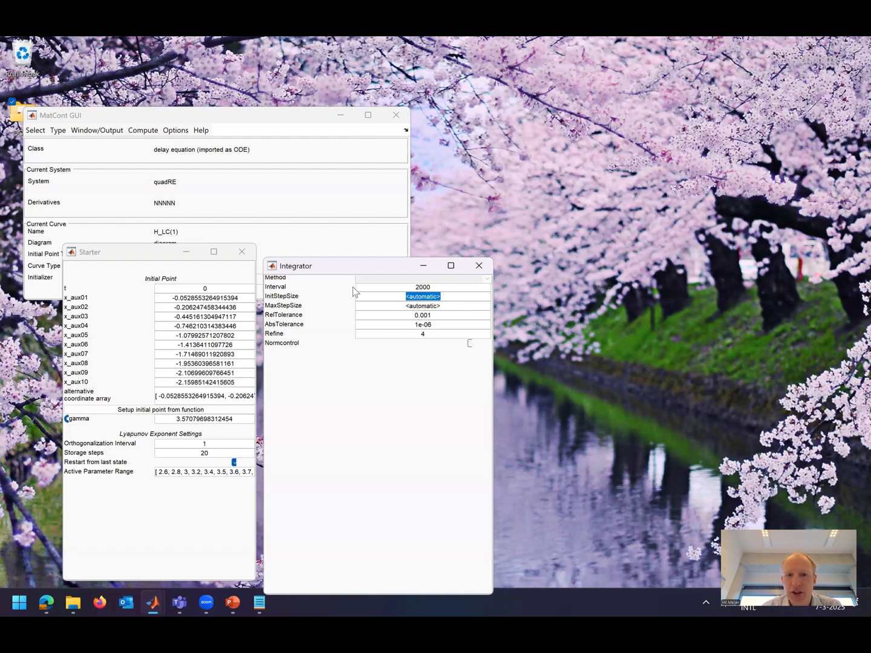
{"action": "key", "text": "Tab"}
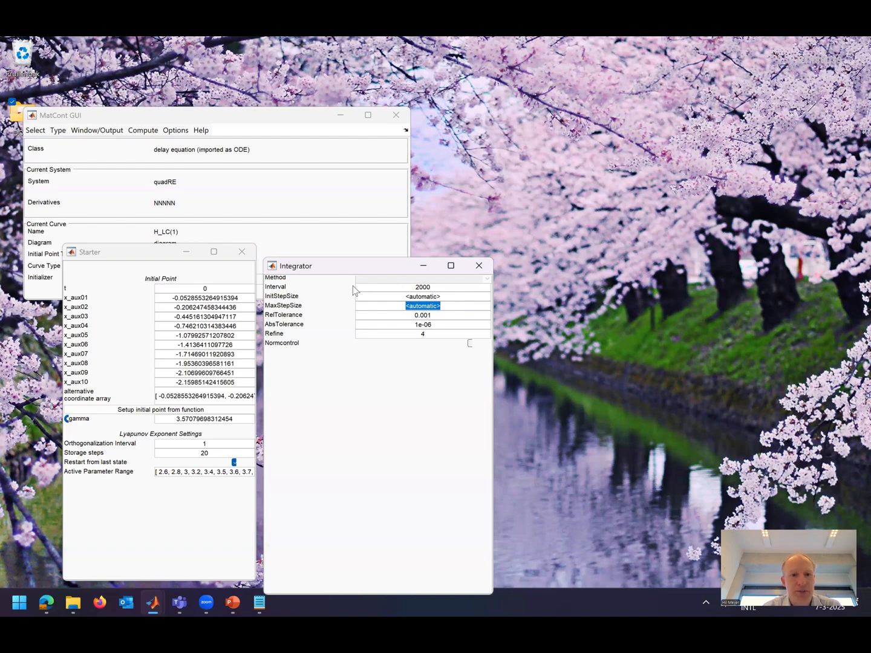
- Compute the Lyapunov exponents forward over the specified gamma range
{"action": "left_click", "coordinate": [339, 186]}
{"action": "left_click", "coordinate": [145, 131]}
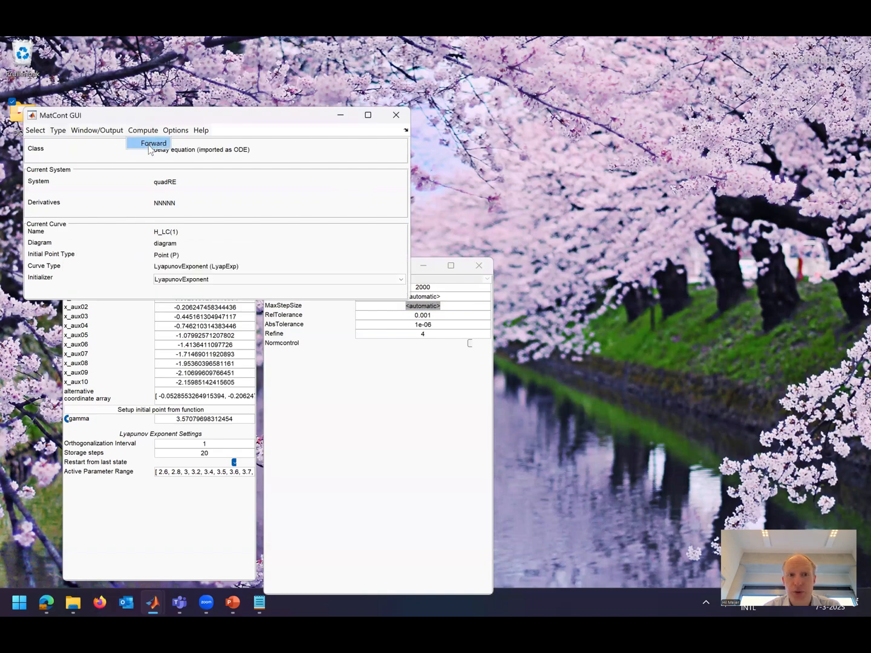
{"action": "left_click", "coordinate": [149, 144]}
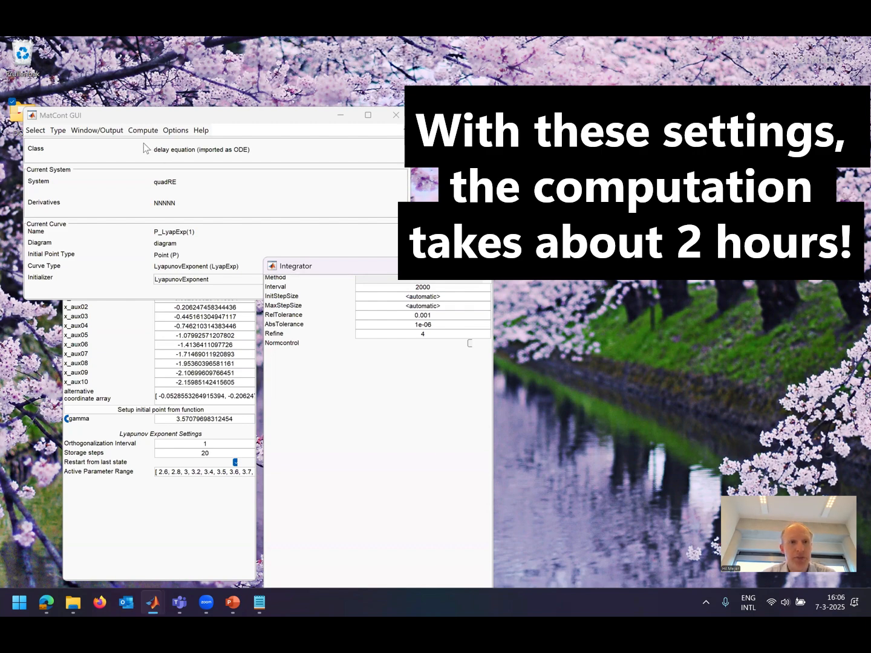
- Open a new 2D plot and set its gamma abscissa range from 2.6 to 4.6
{"action": "left_click", "coordinate": [96, 130]}
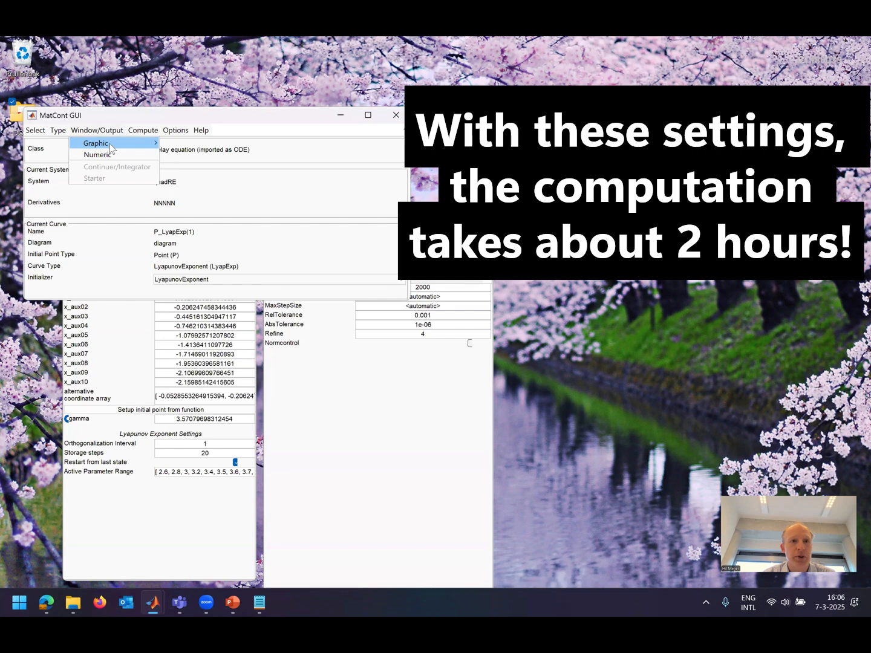
{"action": "mouse_move", "coordinate": [115, 145]}
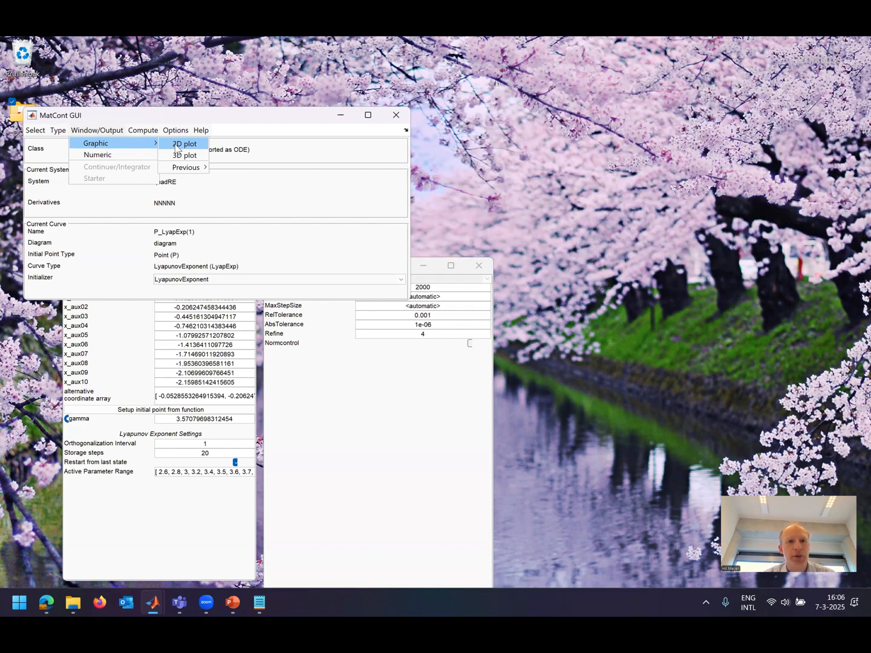
{"action": "left_click", "coordinate": [177, 147]}
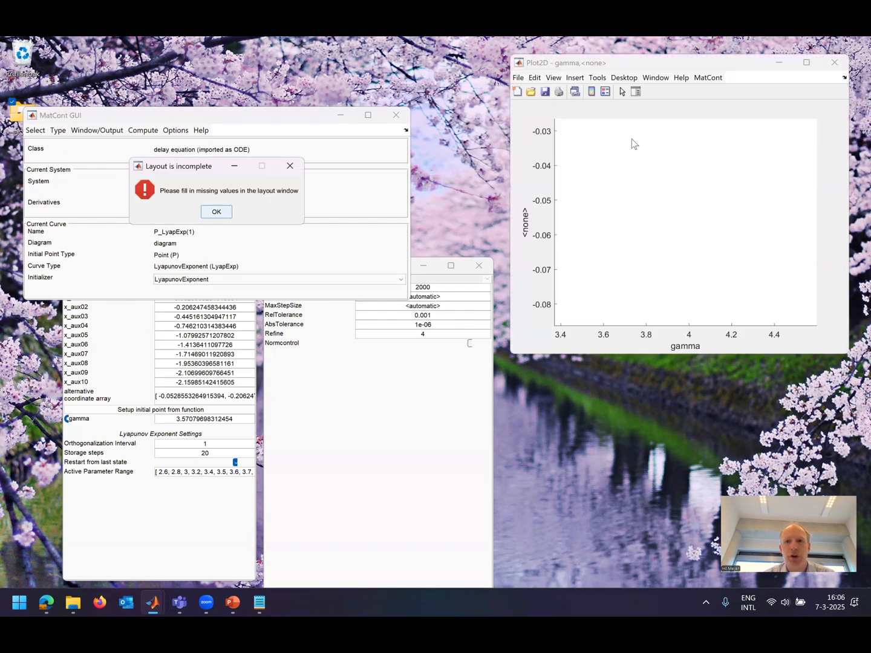
{"action": "left_click", "coordinate": [215, 213]}
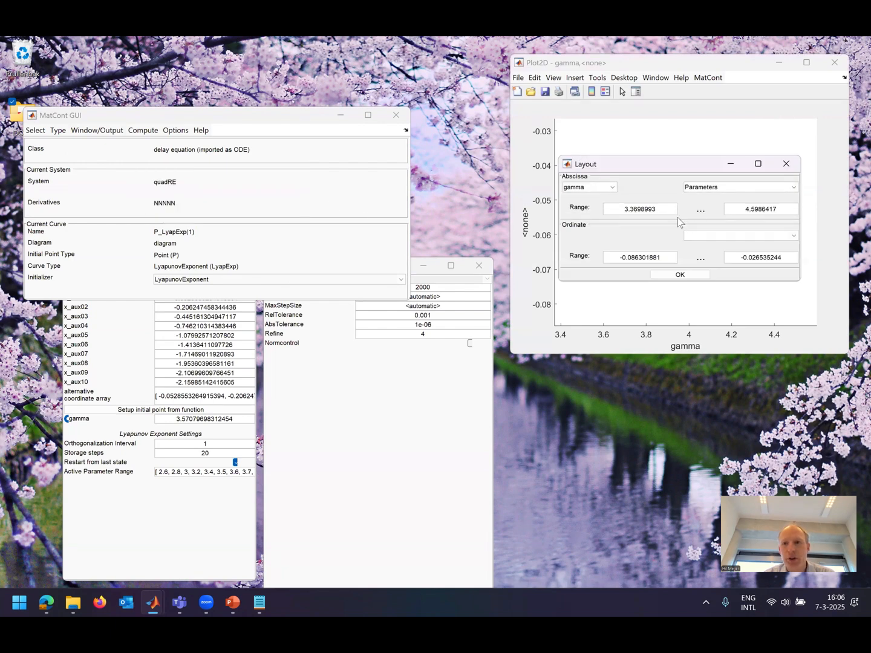
{"action": "left_click_drag", "start_coordinate": [667, 213], "coordinate": [595, 198]}
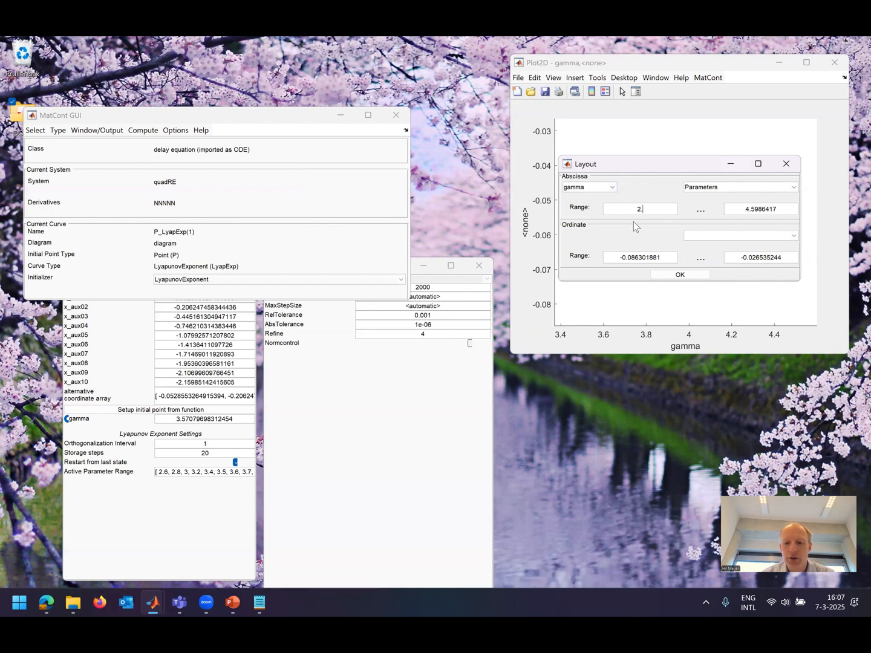
{"action": "key", "text": "Tab"}
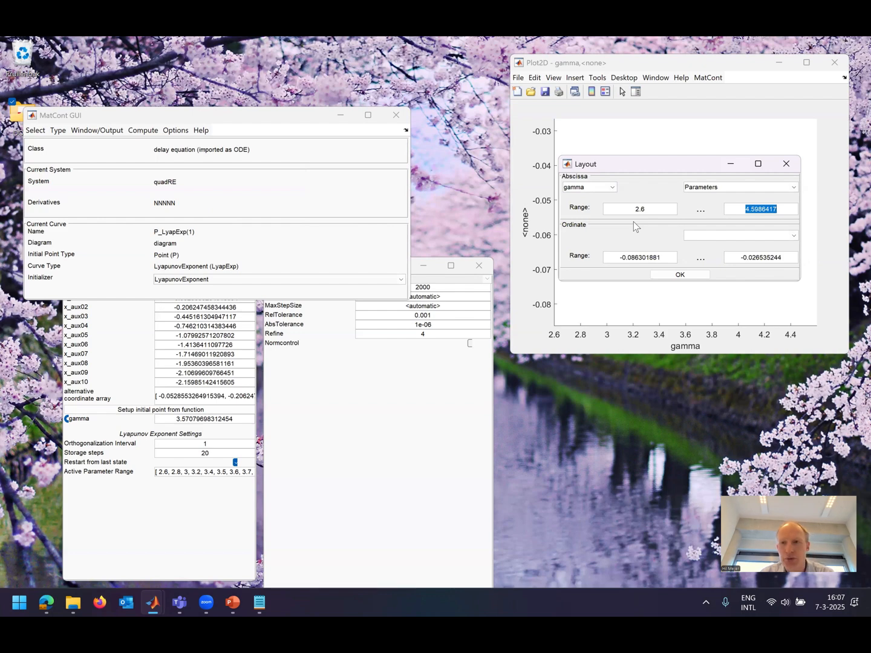
{"action": "type", "text": "4.6"}
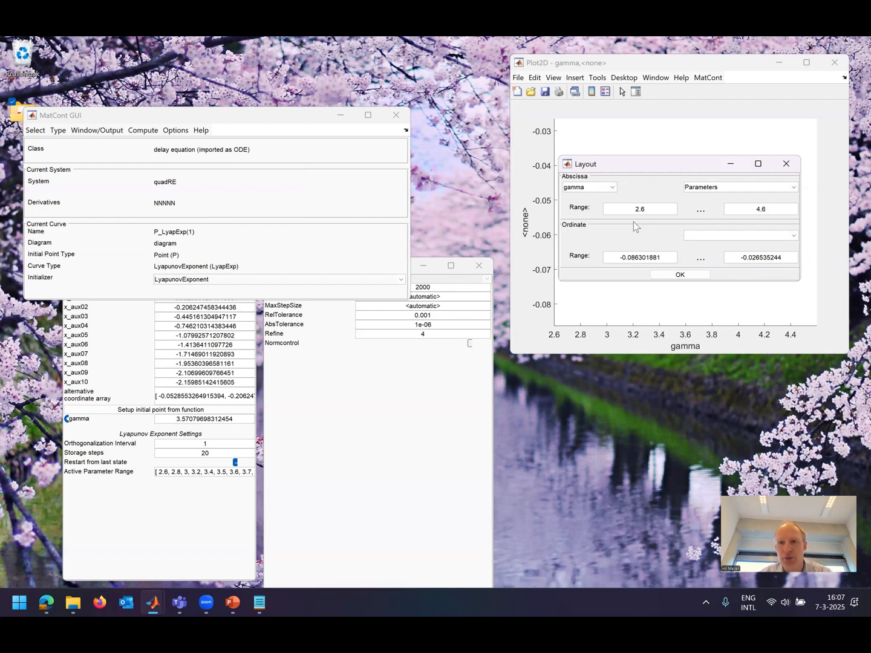
- Plot Lyapunov exponent LE_1 on the ordinate with range -1 to 0.5, and redraw the diagram
{"action": "left_click", "coordinate": [712, 237]}
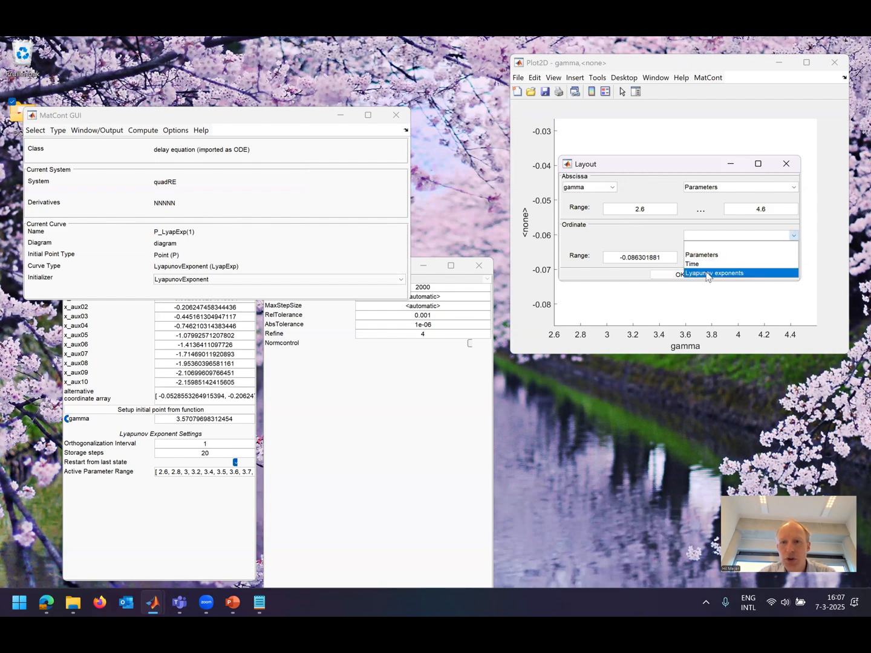
{"action": "left_click", "coordinate": [708, 275]}
{"action": "left_click_drag", "start_coordinate": [671, 255], "coordinate": [611, 255]}
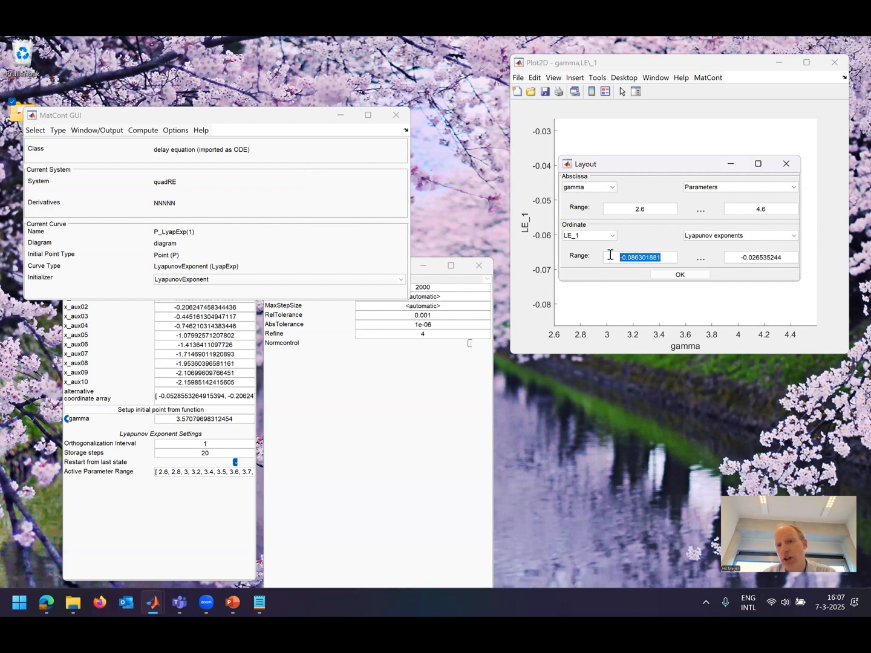
{"action": "type", "text": "-1"}
{"action": "key", "text": "Tab"}
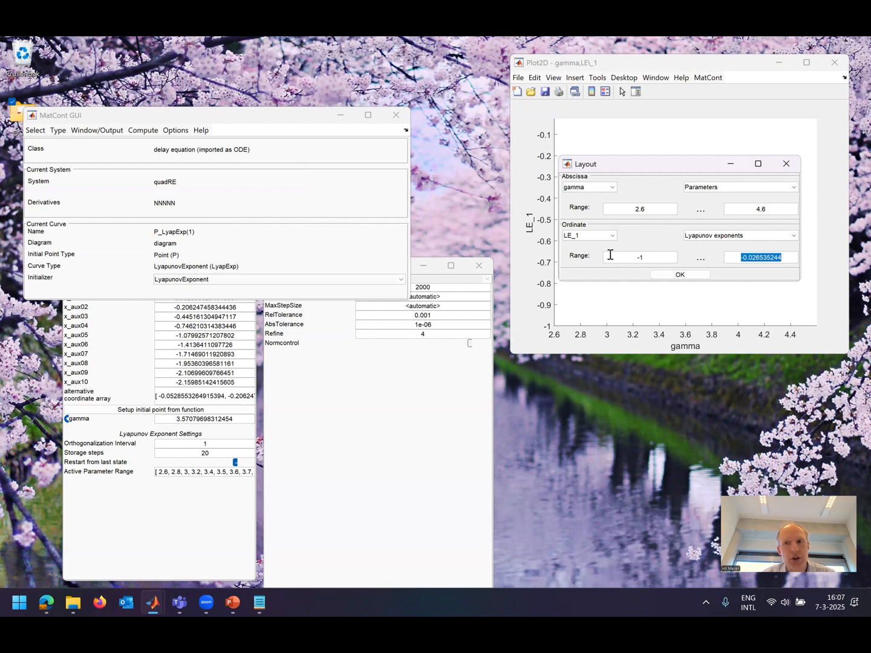
{"action": "type", "text": "0.5"}
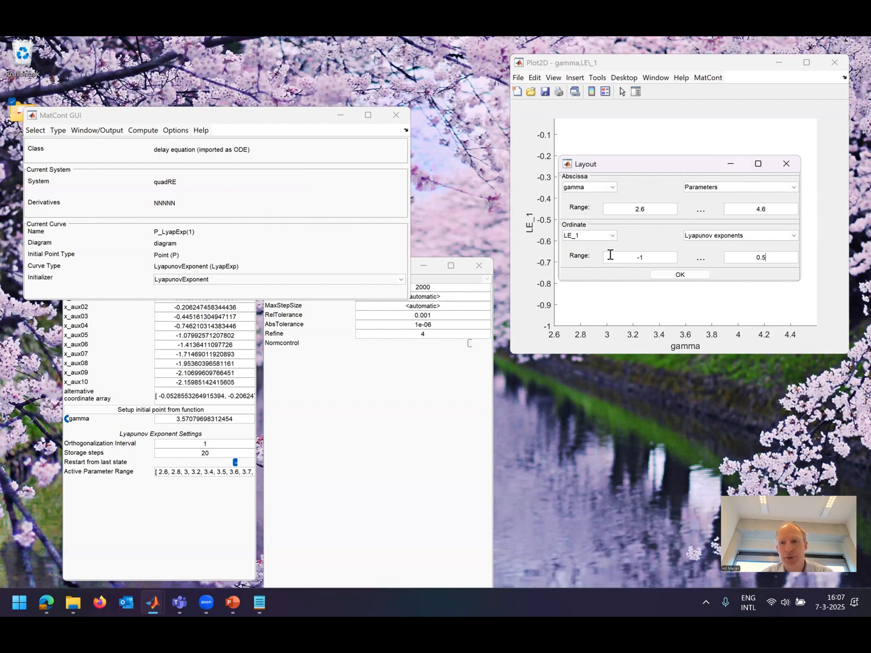
{"action": "left_click", "coordinate": [668, 275]}
{"action": "left_click", "coordinate": [719, 78]}
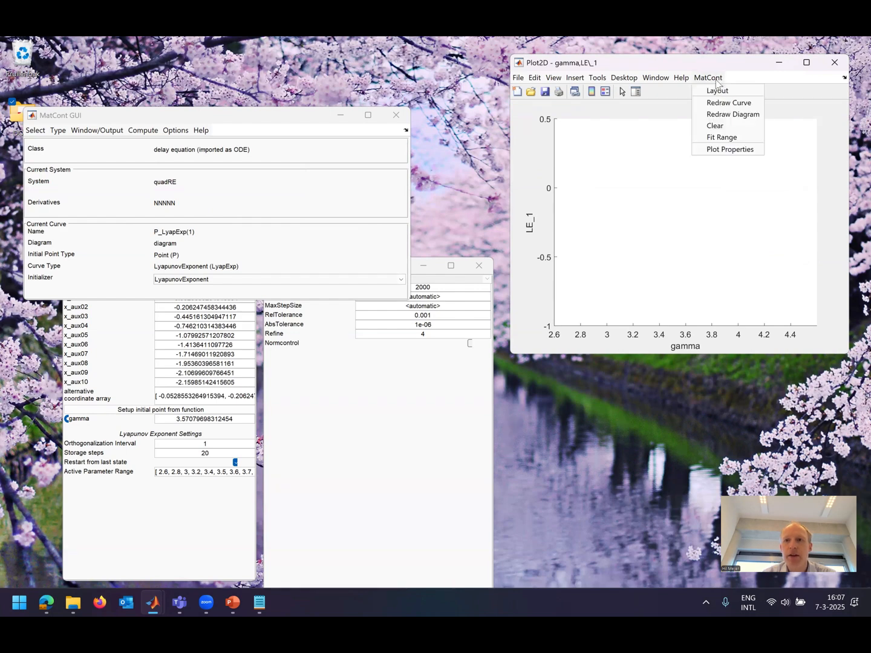
{"action": "left_click", "coordinate": [715, 116]}
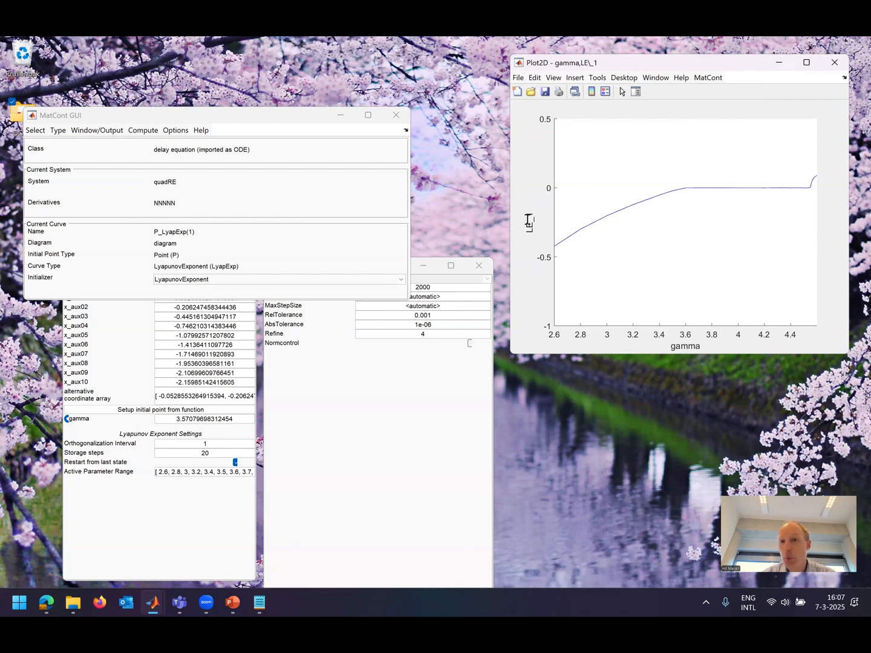
- Switch the plot's ordinate to LEsAll and redraw the diagram with all Lyapunov exponents
{"action": "left_click", "coordinate": [706, 78]}
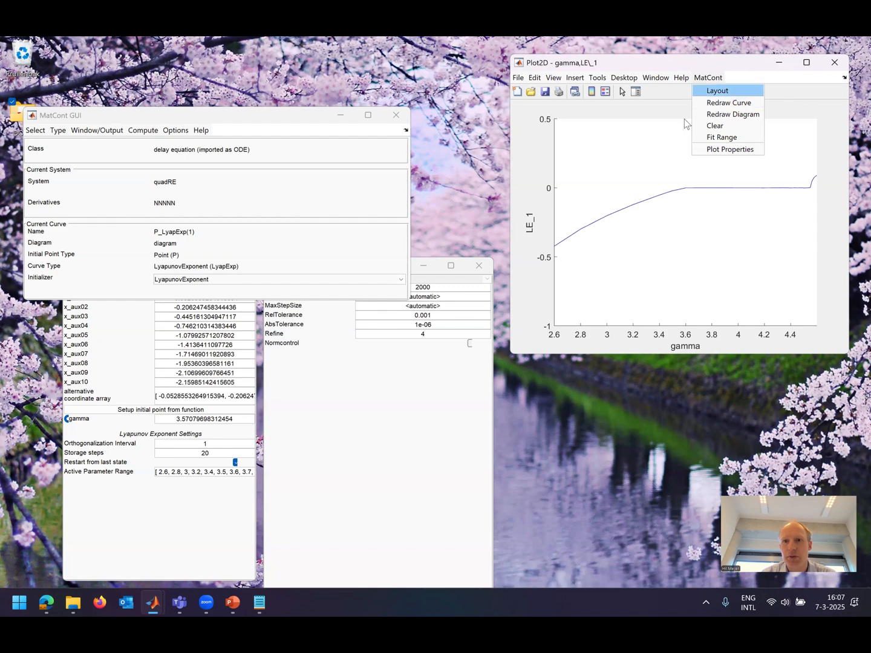
{"action": "left_click", "coordinate": [717, 91]}
{"action": "left_click", "coordinate": [595, 235]}
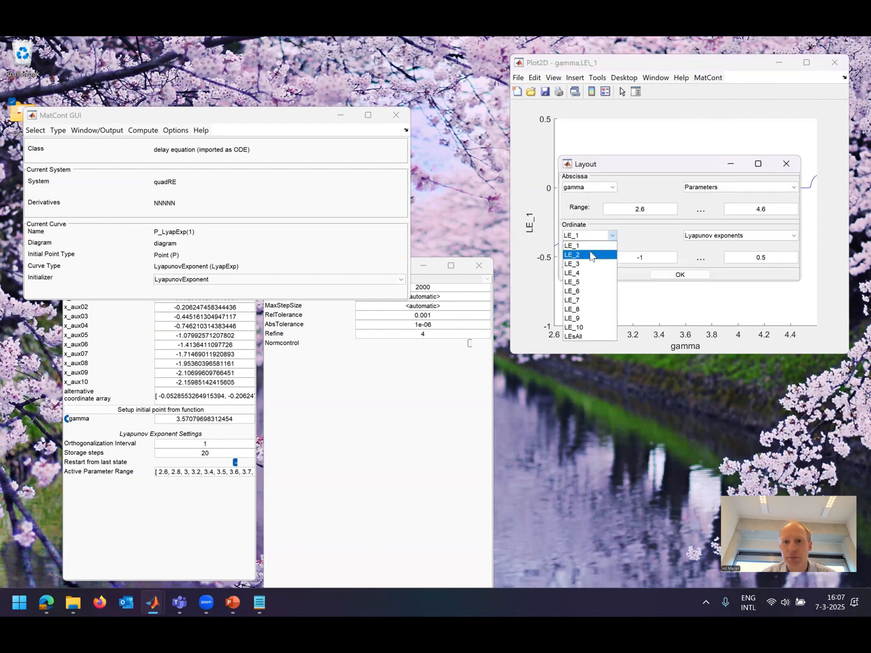
{"action": "left_click", "coordinate": [584, 337]}
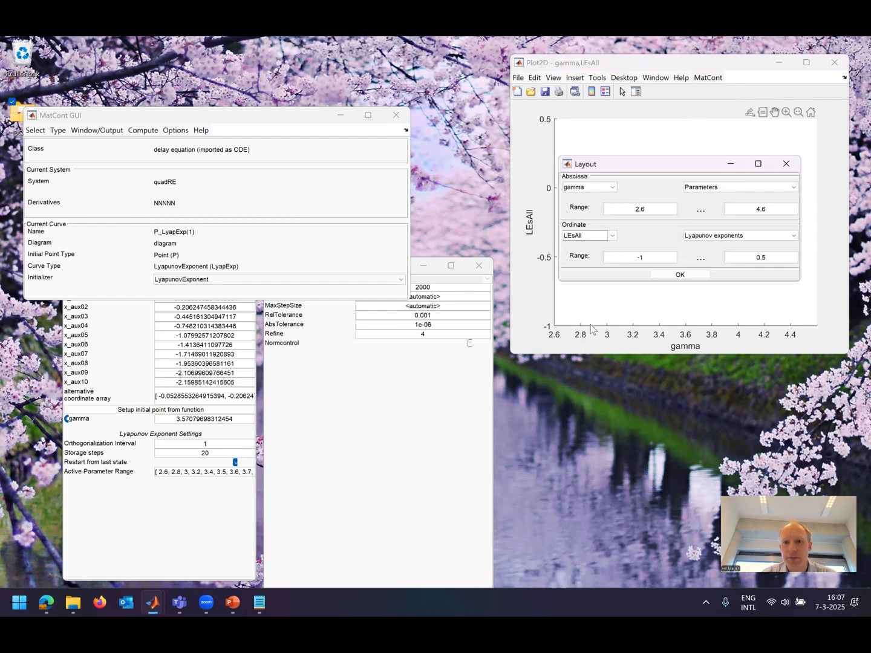
{"action": "left_click", "coordinate": [668, 273]}
{"action": "left_click", "coordinate": [708, 78]}
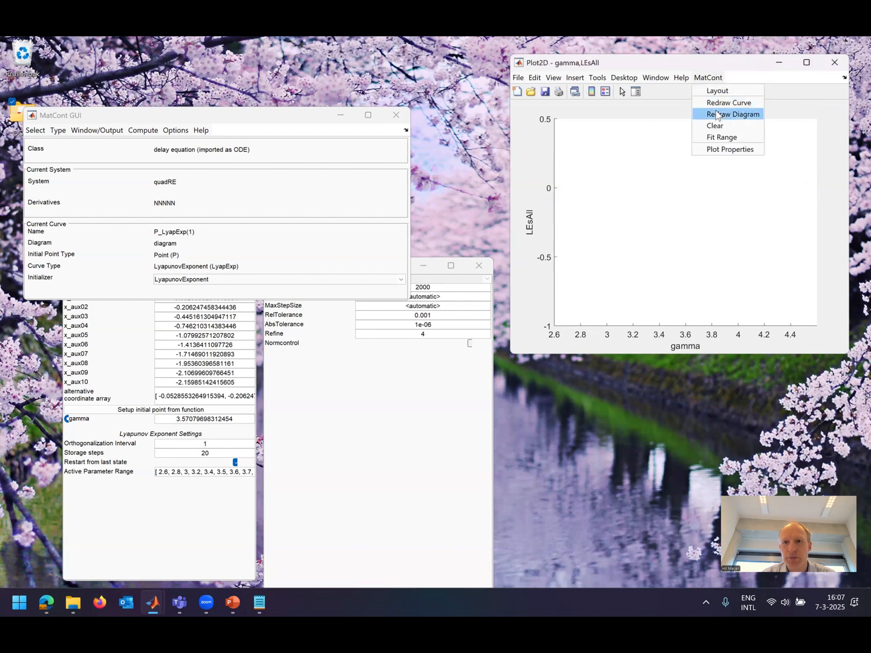
{"action": "left_click", "coordinate": [717, 114]}
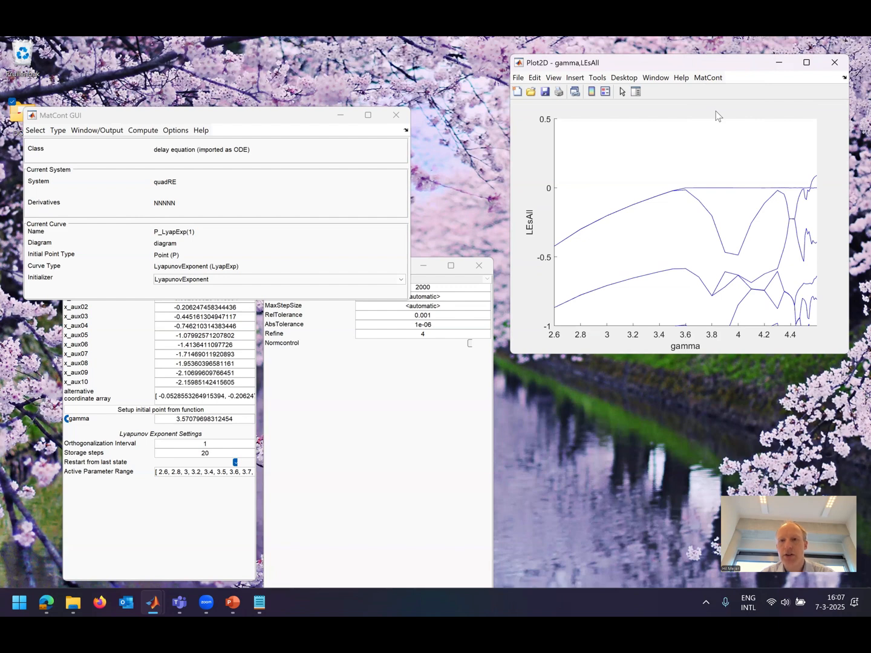
{"action": "left_click", "coordinate": [558, 245]}
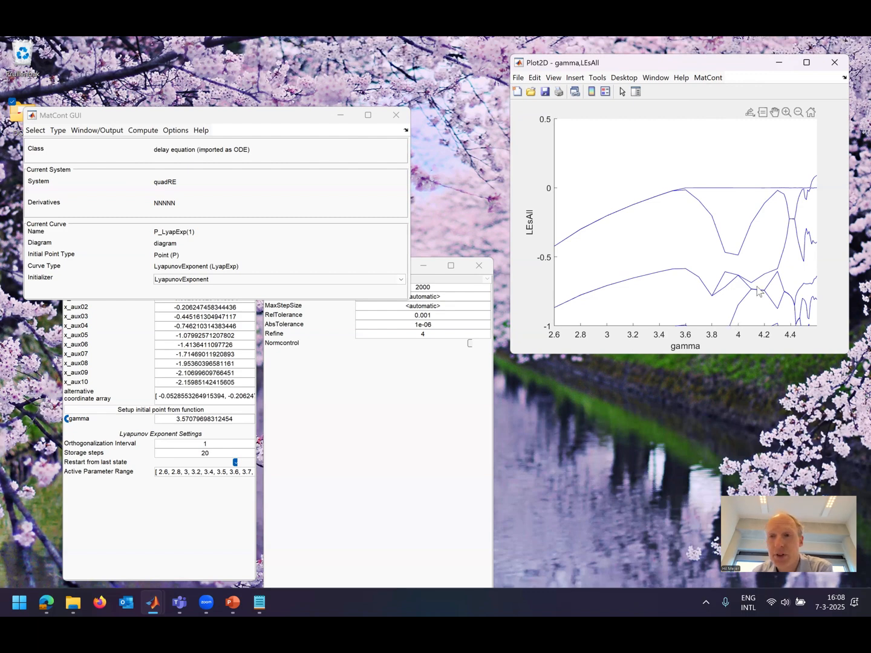
{"action": "mouse_move", "coordinate": [767, 204]}
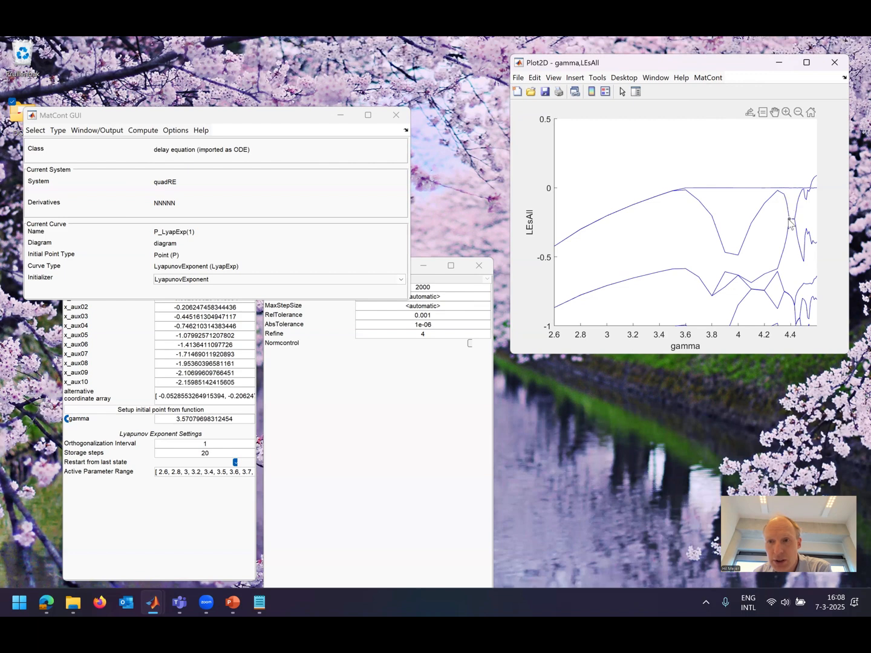
{"action": "mouse_move", "coordinate": [790, 221]}
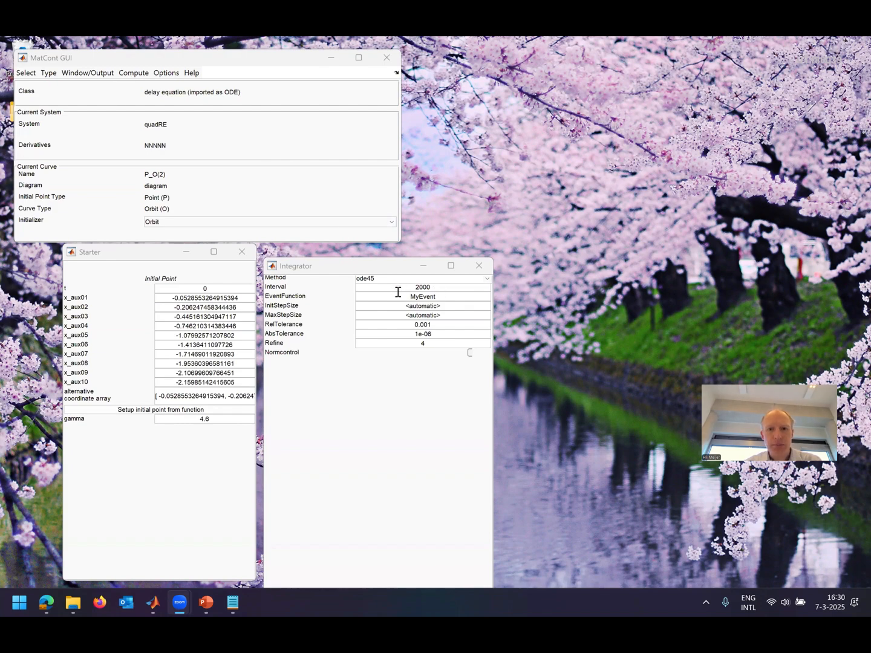
- Review how the integrator's event function file MyEvent.m defines the section and crossing direction, and return to MatCont
{"action": "double_click", "coordinate": [449, 294]}
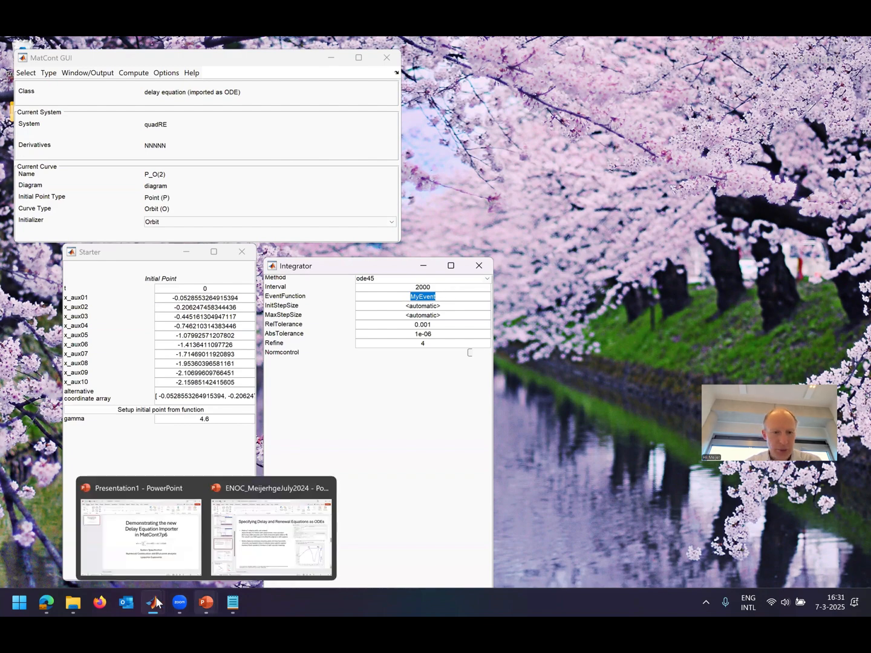
{"action": "mouse_move", "coordinate": [156, 602]}
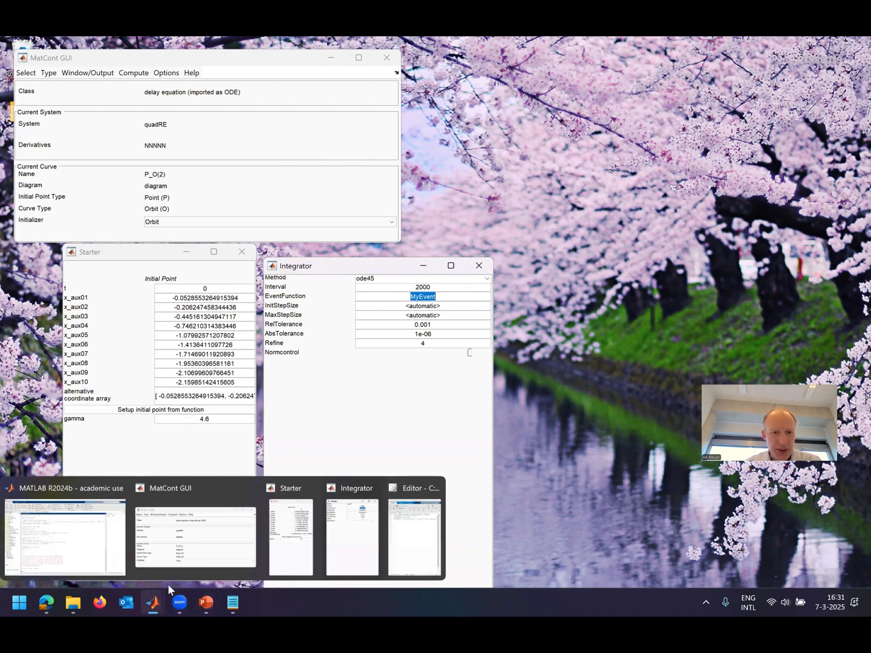
{"action": "left_click", "coordinate": [411, 553]}
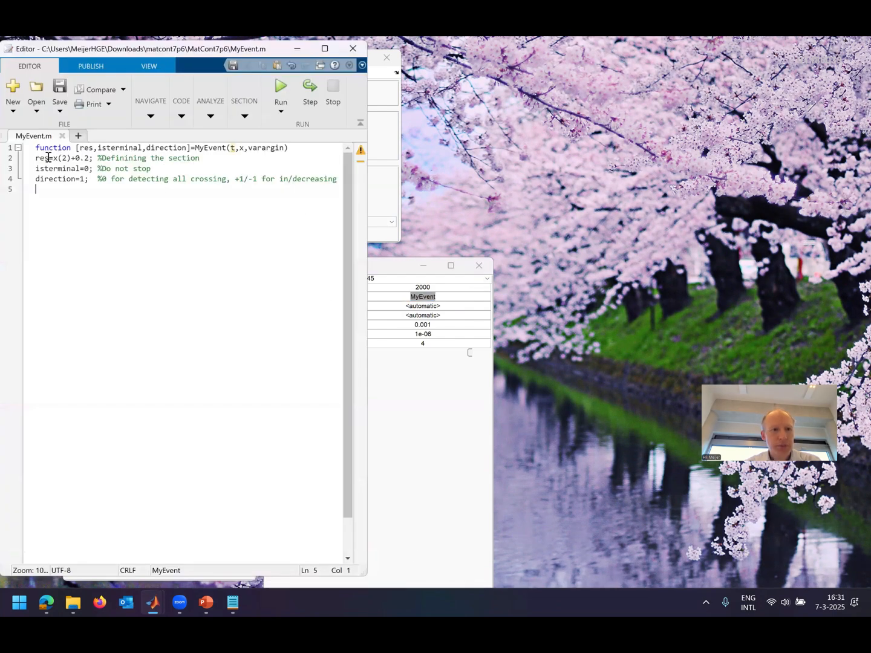
{"action": "left_click_drag", "start_coordinate": [36, 158], "coordinate": [115, 157]}
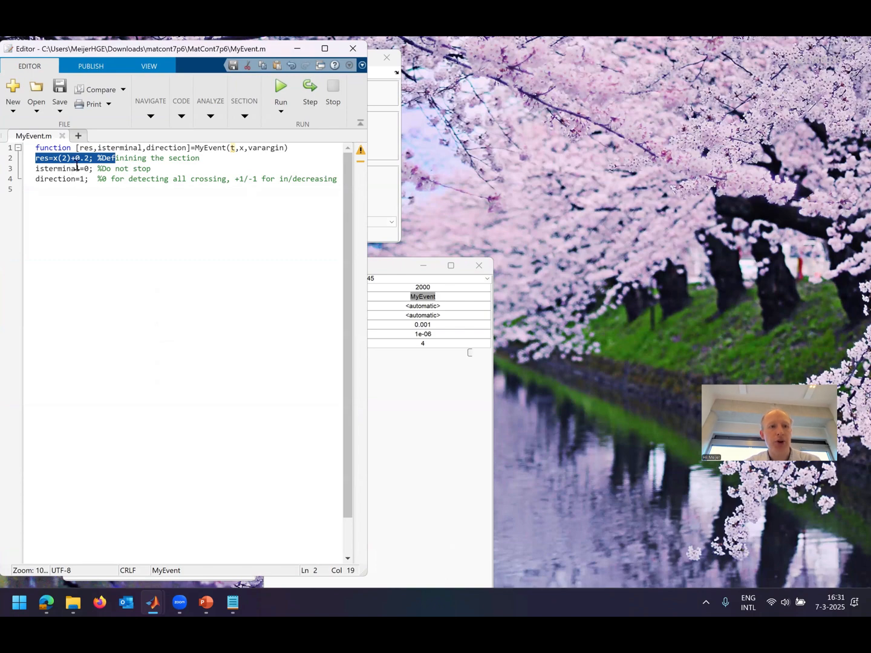
{"action": "left_click", "coordinate": [207, 160]}
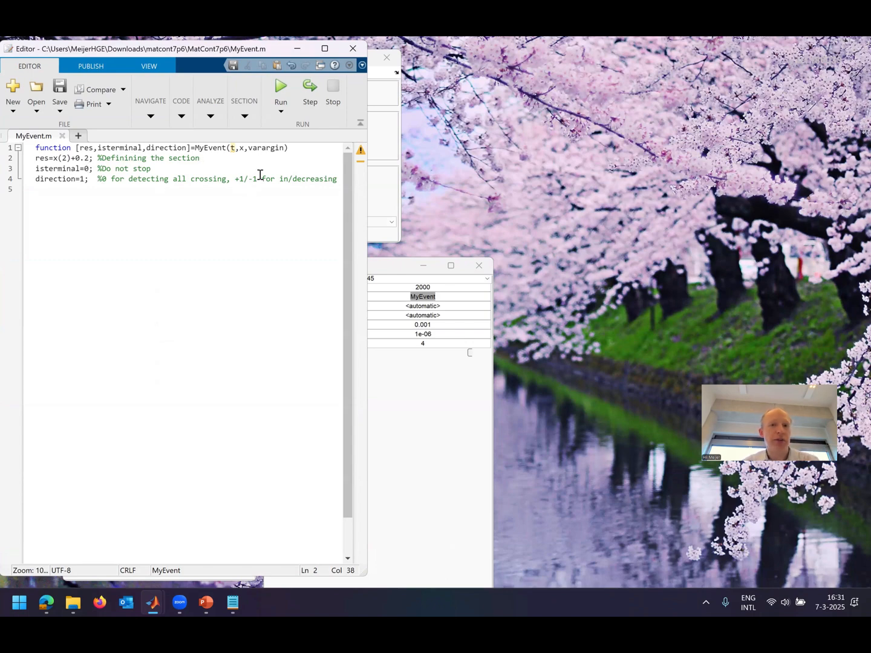
{"action": "left_click", "coordinate": [297, 50]}
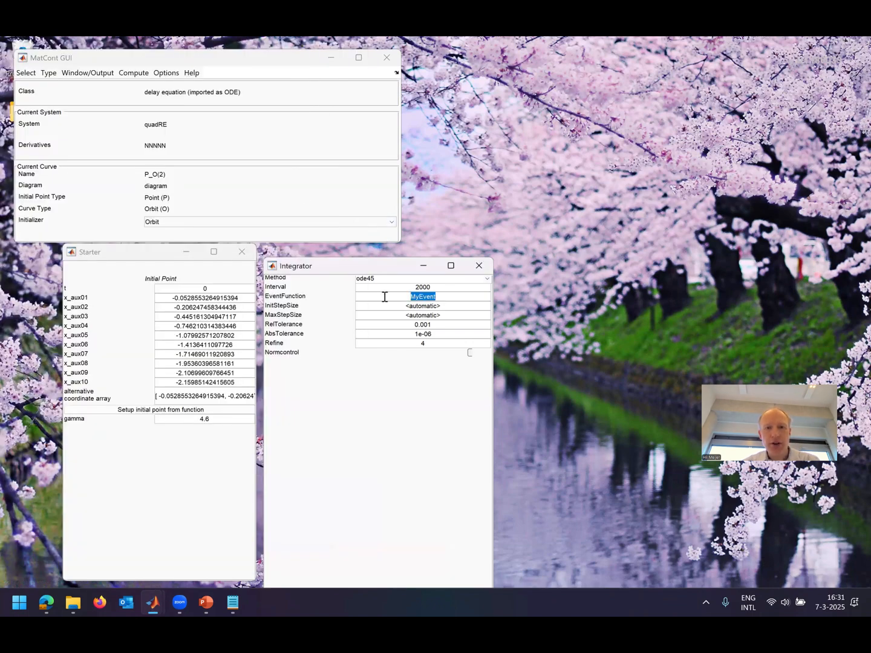
- Set the integrator's Interval to 20000 and compute the orbit forward with the MyEvent event function
{"action": "left_click", "coordinate": [446, 281]}
{"action": "left_click", "coordinate": [442, 286]}
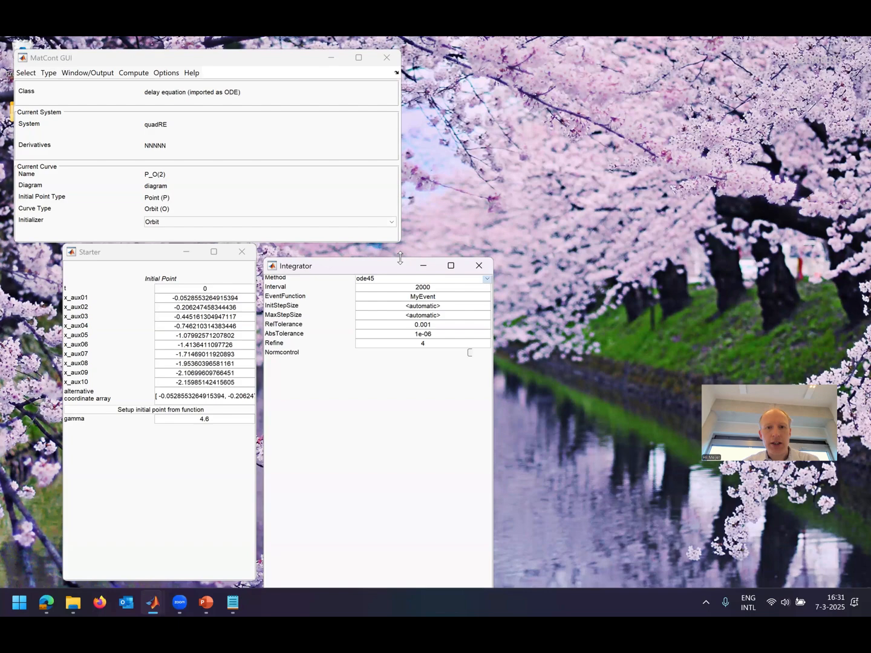
{"action": "left_click", "coordinate": [440, 286]}
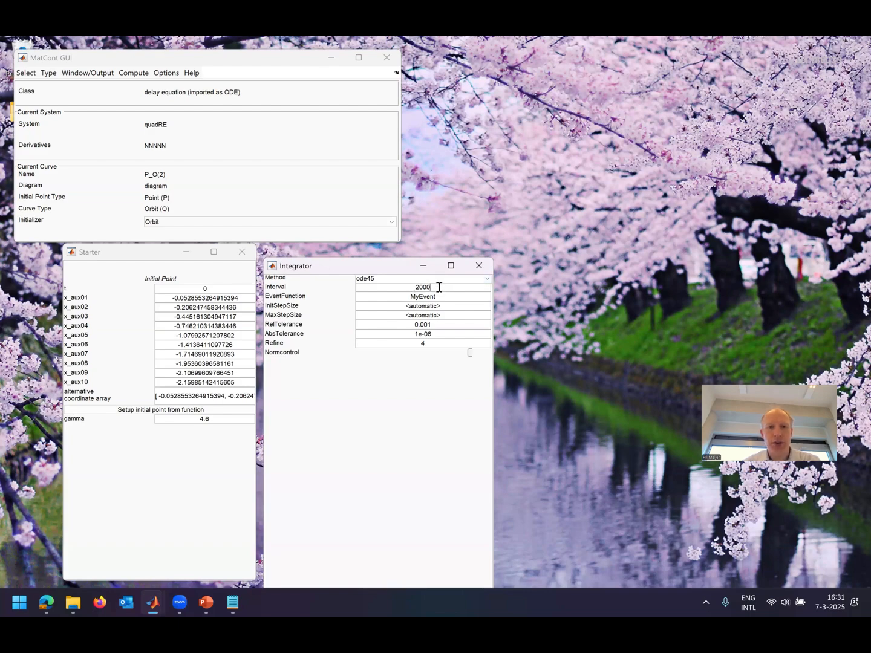
{"action": "type", "text": "0"}
{"action": "left_click", "coordinate": [131, 74]}
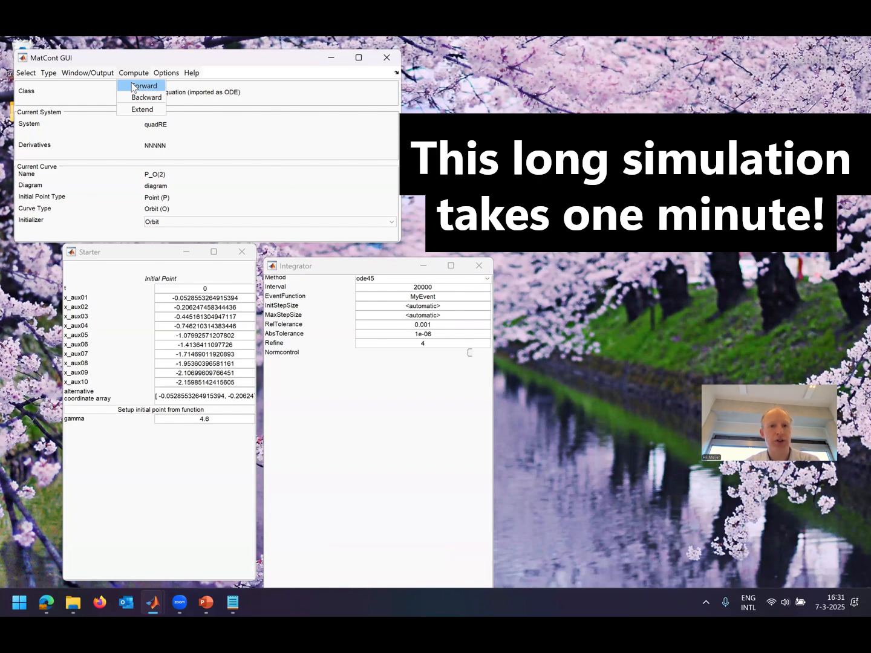
{"action": "left_click", "coordinate": [133, 87]}
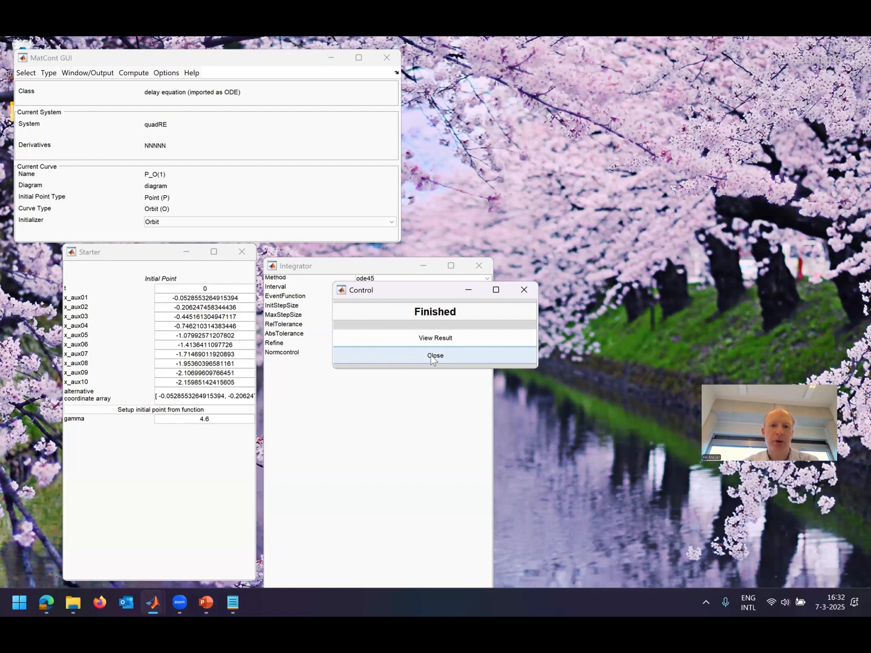
{"action": "left_click", "coordinate": [433, 356]}
- Redraw the computed orbit curve in a 2D plot of x_aux02 against x_aux01
{"action": "left_click", "coordinate": [132, 73]}
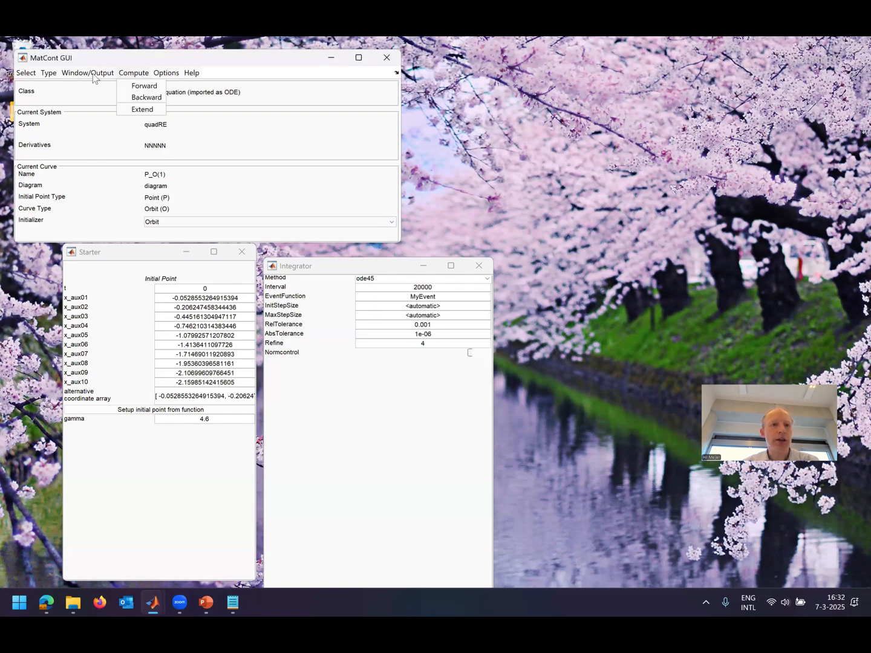
{"action": "mouse_move", "coordinate": [166, 74]}
{"action": "mouse_move", "coordinate": [91, 73]}
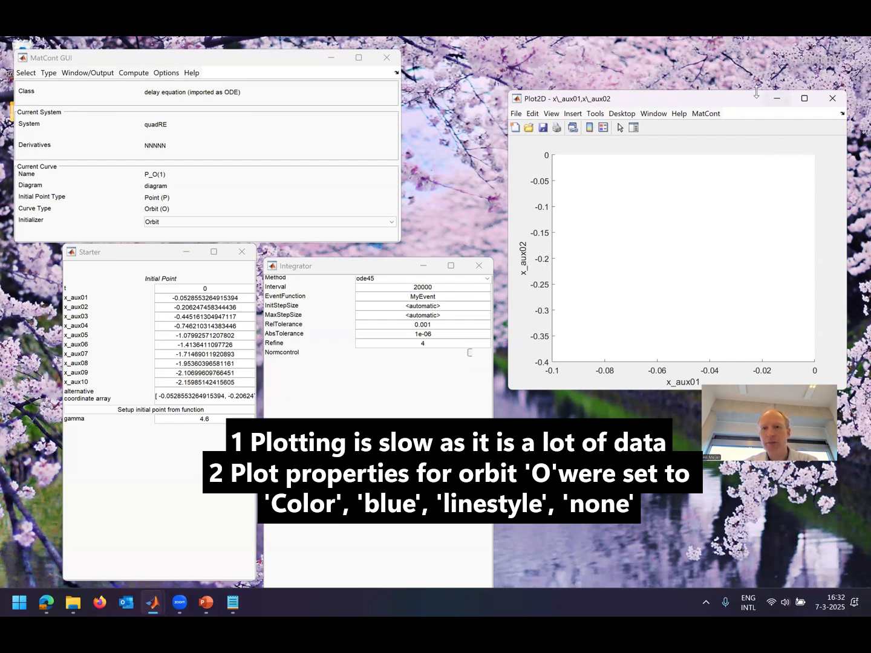
{"action": "left_click", "coordinate": [714, 114]}
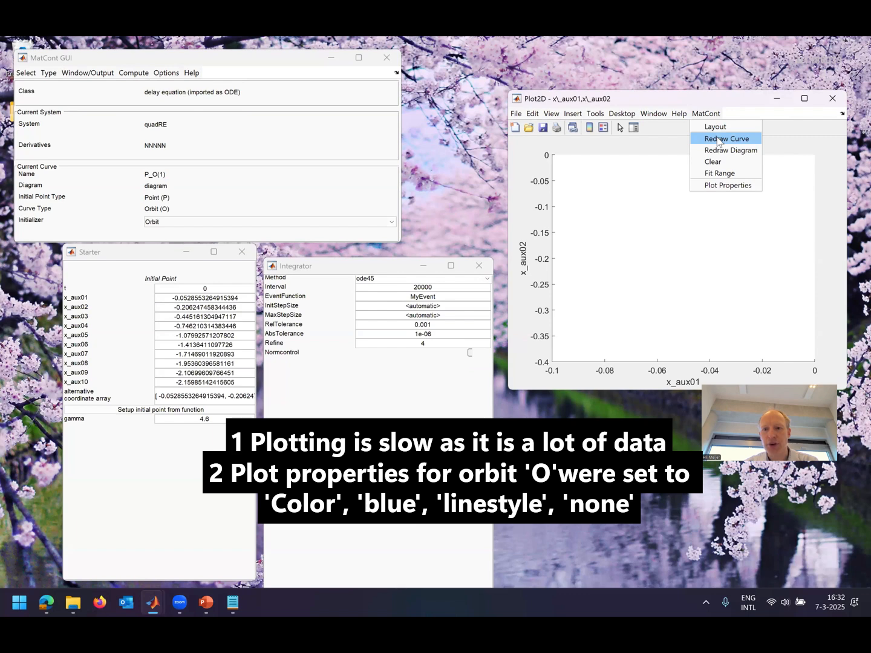
{"action": "left_click", "coordinate": [718, 139]}
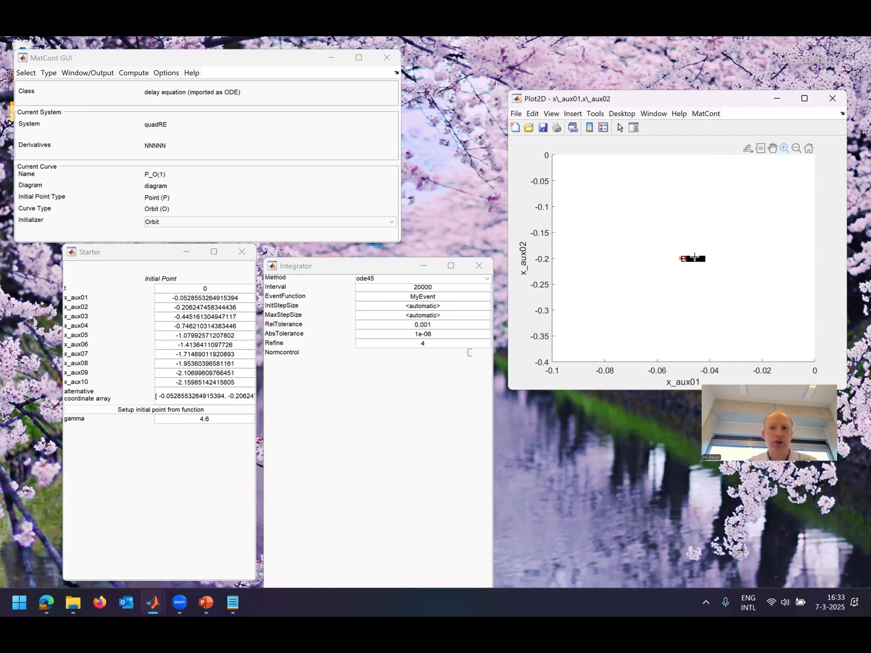
- Change the 2D plot's ordinate to x_aux03, keeping x_aux01 as the abscissa
{"action": "left_click", "coordinate": [709, 114]}
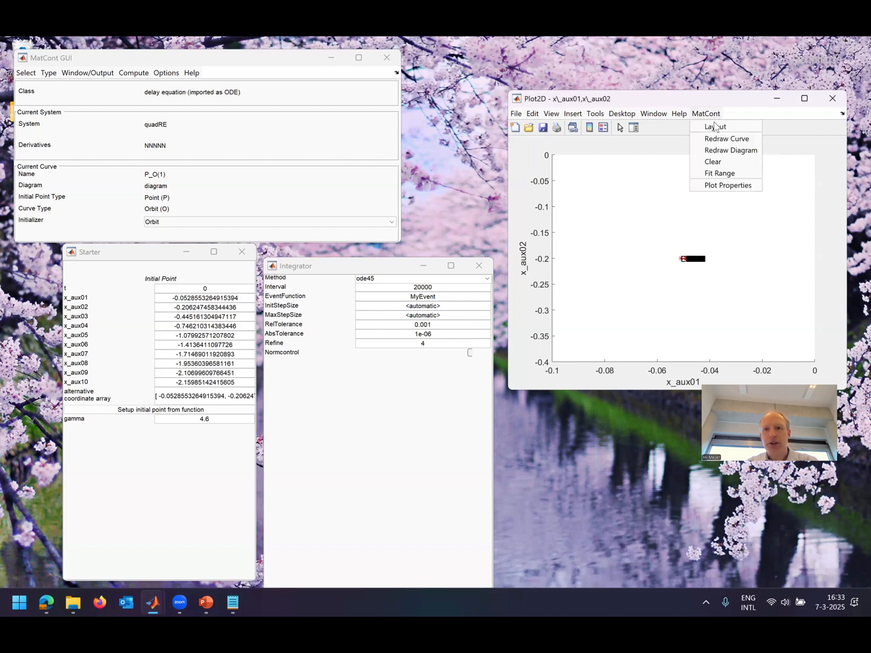
{"action": "left_click", "coordinate": [714, 126]}
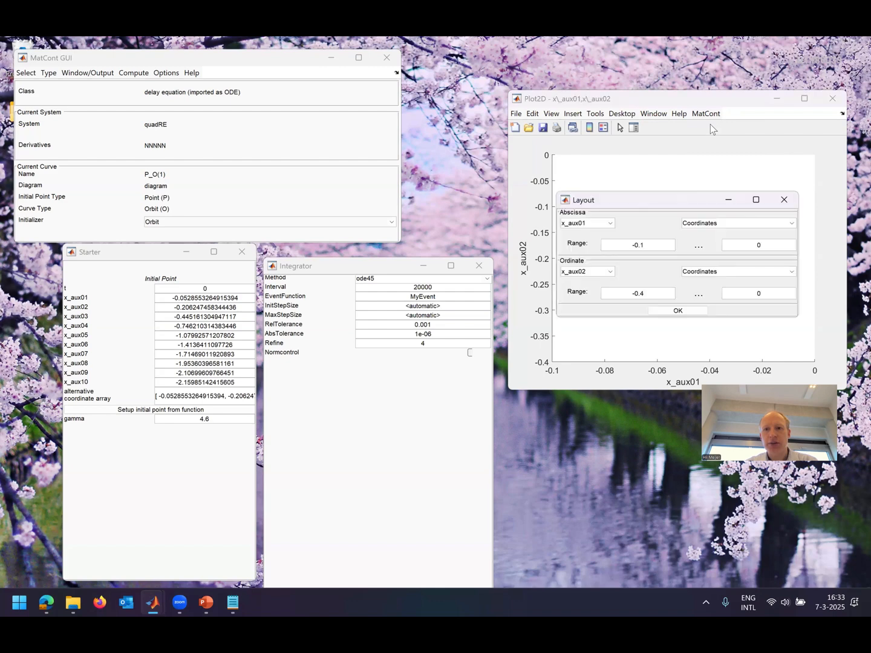
{"action": "left_click", "coordinate": [607, 272]}
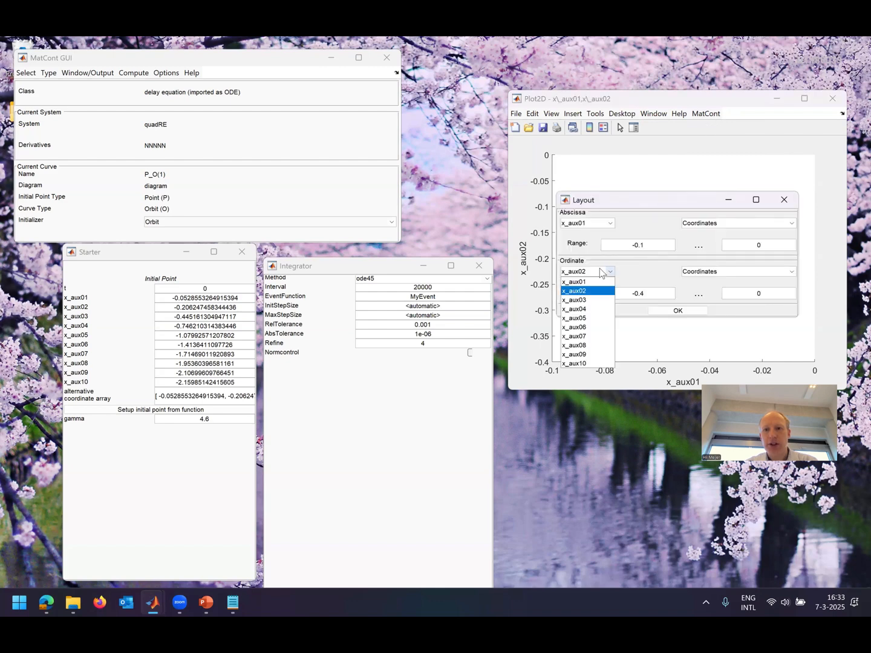
{"action": "left_click", "coordinate": [581, 302]}
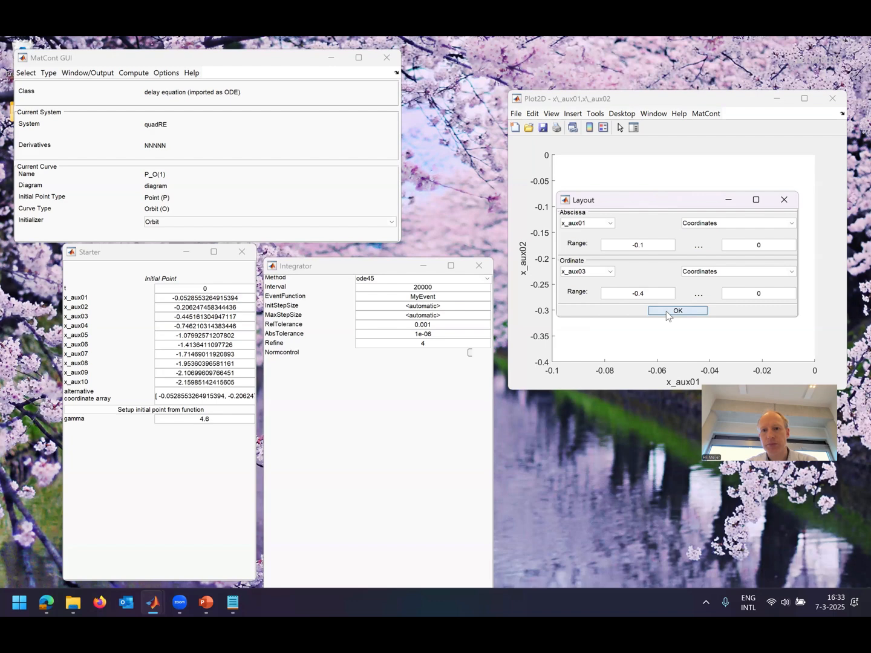
{"action": "left_click", "coordinate": [666, 311]}
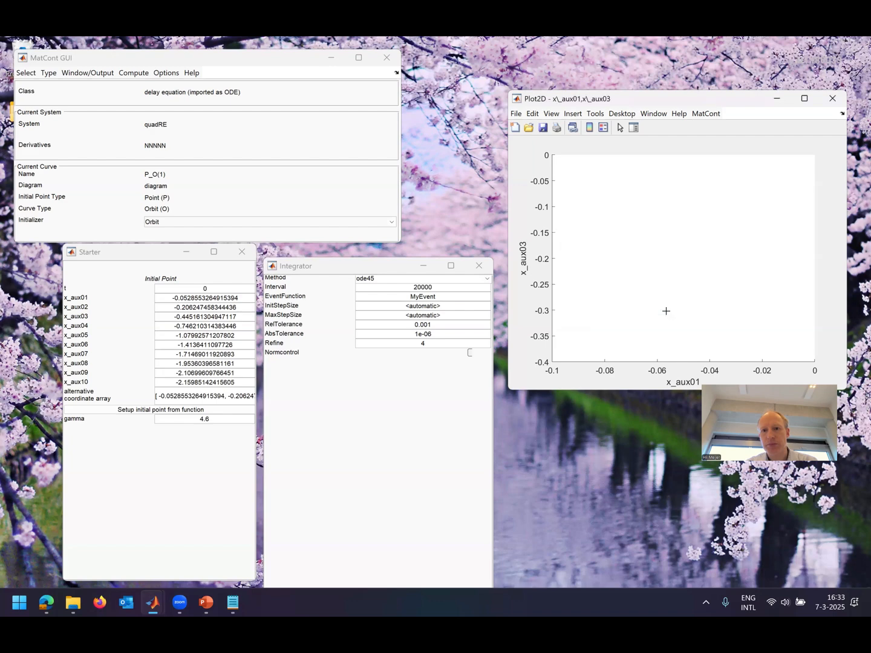
- Set the line style of orbit (O) curves to '-' in the plot properties
{"action": "left_click", "coordinate": [714, 116]}
{"action": "left_click", "coordinate": [723, 185]}
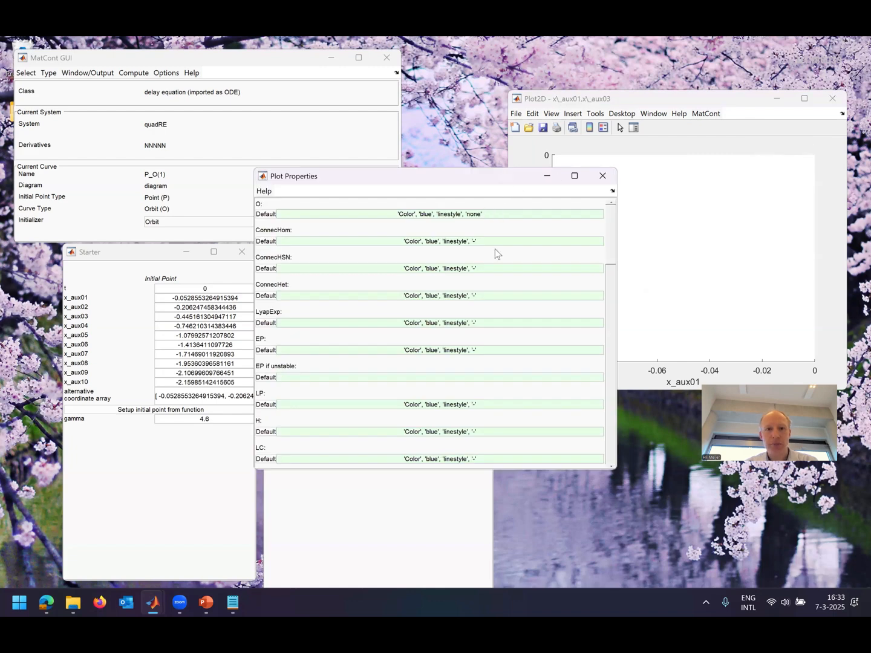
{"action": "key", "text": "BackSpace"}
{"action": "key", "text": "BackSpace"}
{"action": "key", "text": "BackSpace"}
{"action": "key", "text": "BackSpace"}
{"action": "type", "text": "-"}
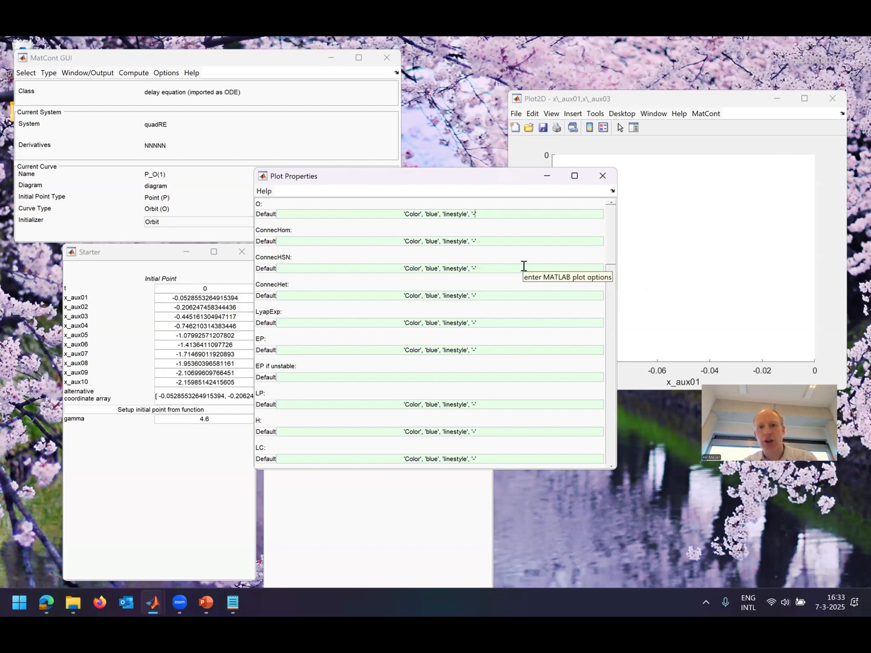
{"action": "left_click", "coordinate": [603, 175]}
- Redraw the orbit curve in the x_aux03 against x_aux01 plot and fit the axis ranges to it
{"action": "left_click", "coordinate": [706, 115]}
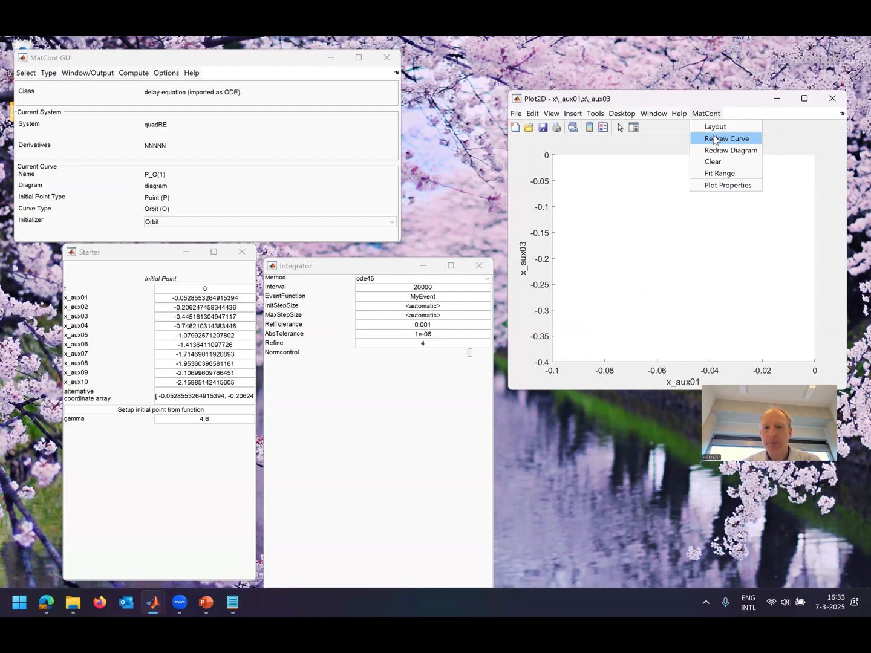
{"action": "left_click", "coordinate": [710, 116]}
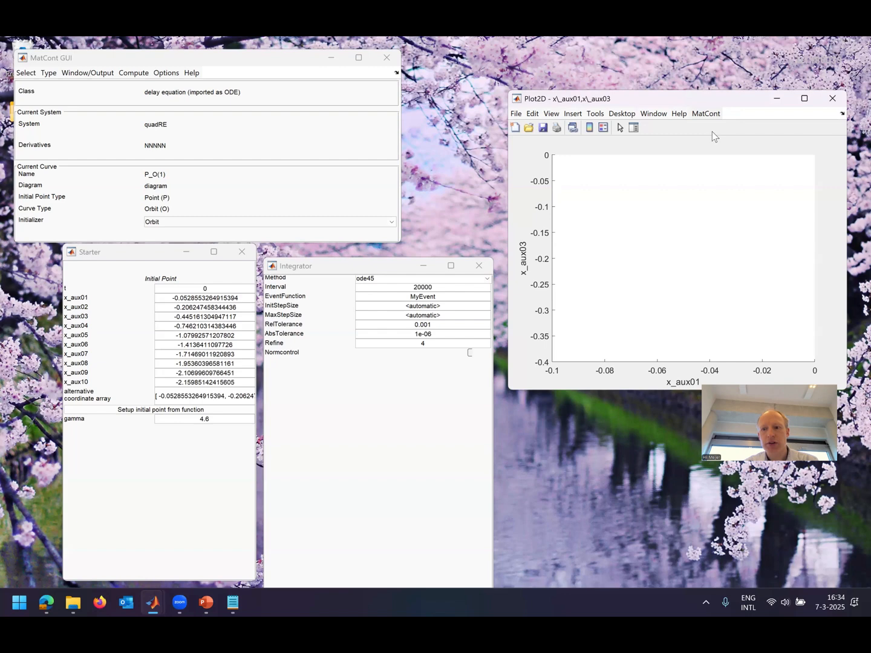
{"action": "left_click", "coordinate": [706, 114]}
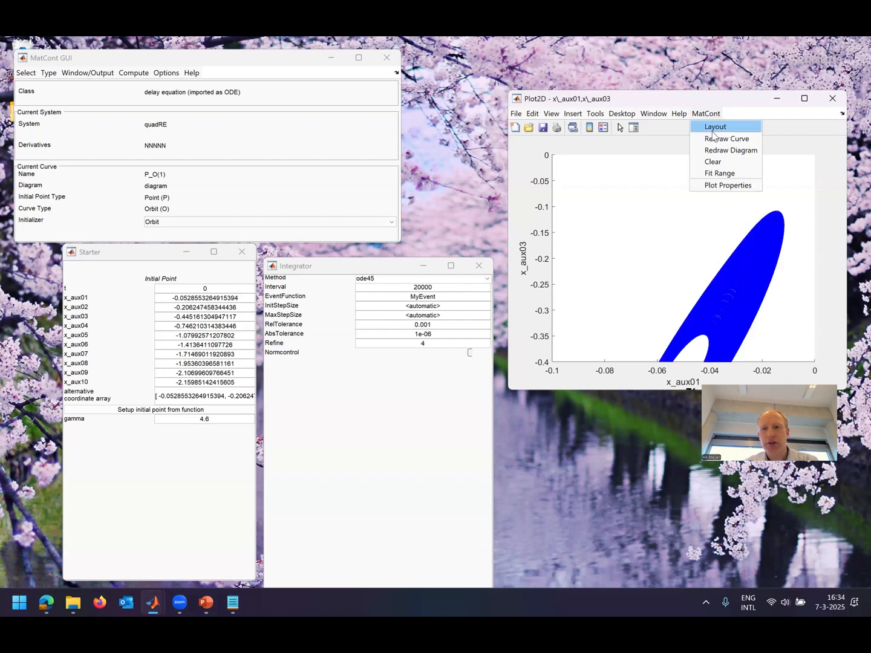
{"action": "left_click", "coordinate": [716, 175]}
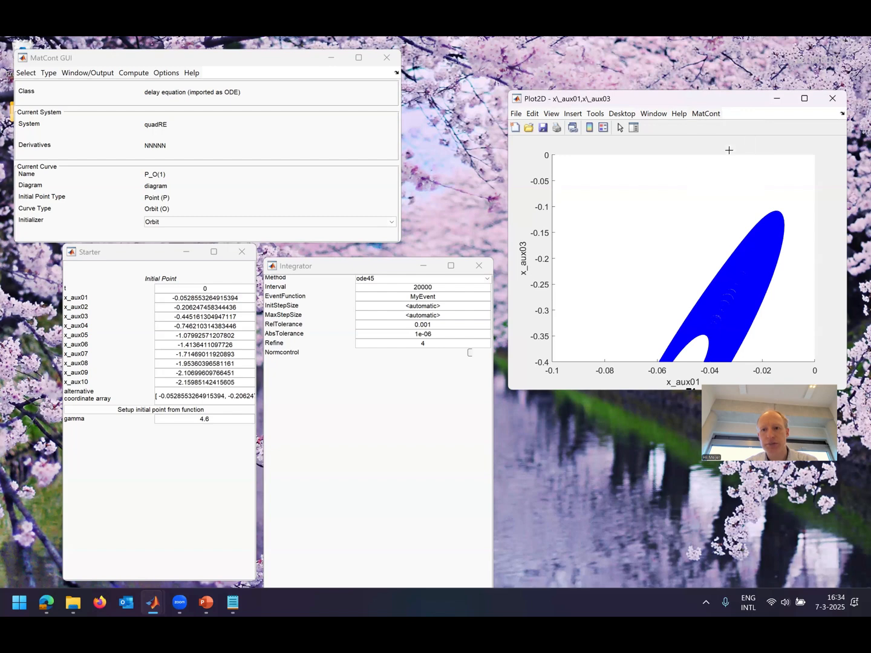
- Magnify the Poincaré section points in the plot, narrowing in on the fold near x_aux01 = -0.045 and x_aux03 = -0.5
{"action": "left_click", "coordinate": [628, 593]}
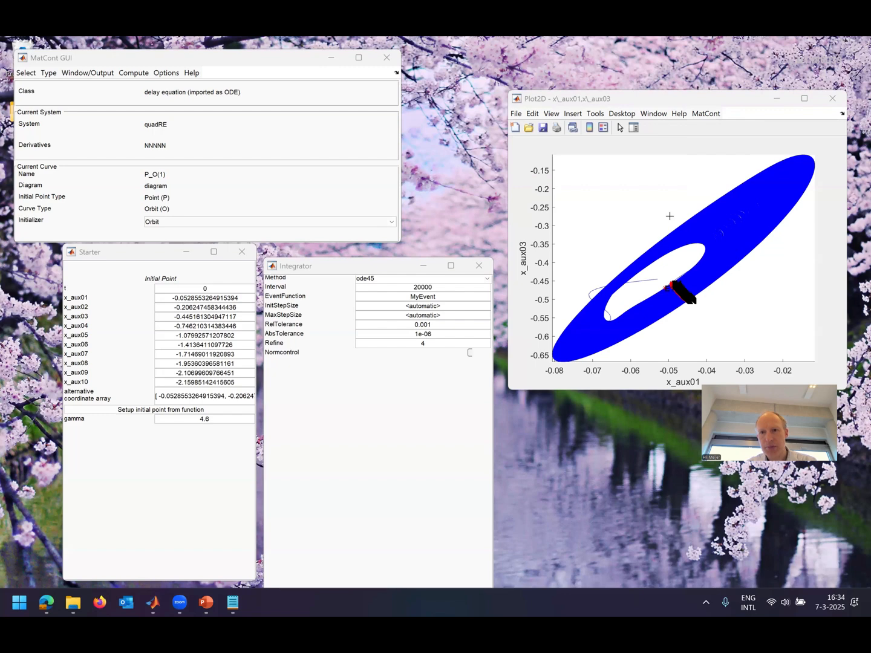
{"action": "left_click", "coordinate": [785, 149]}
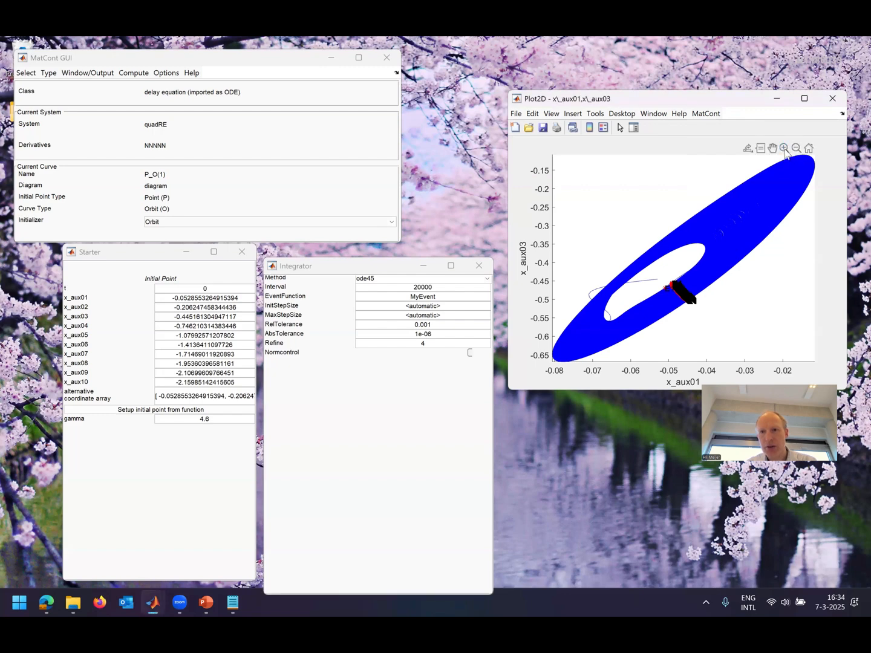
{"action": "left_click", "coordinate": [785, 150]}
{"action": "left_click_drag", "start_coordinate": [659, 274], "coordinate": [710, 316]}
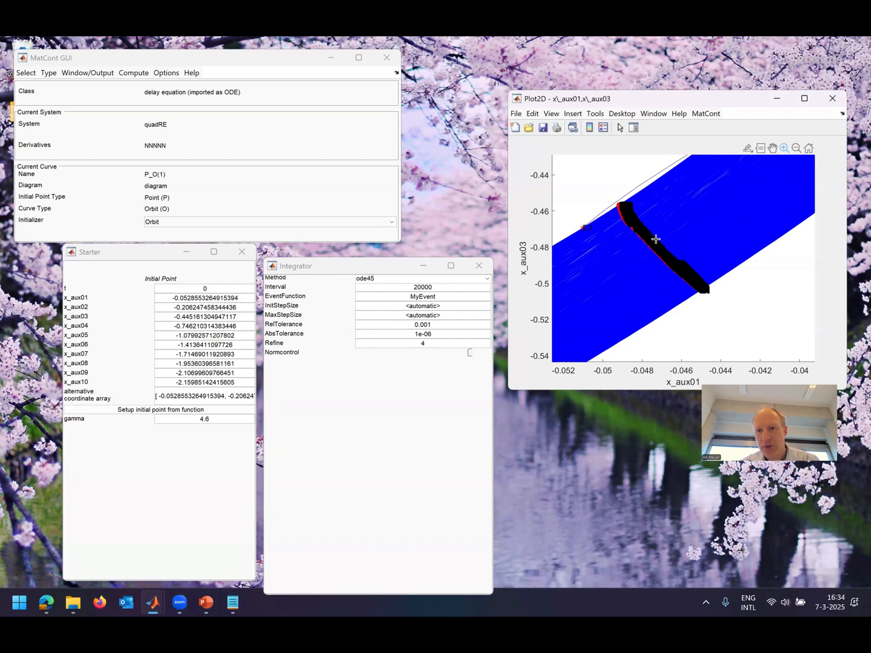
{"action": "left_click_drag", "start_coordinate": [655, 240], "coordinate": [711, 295]}
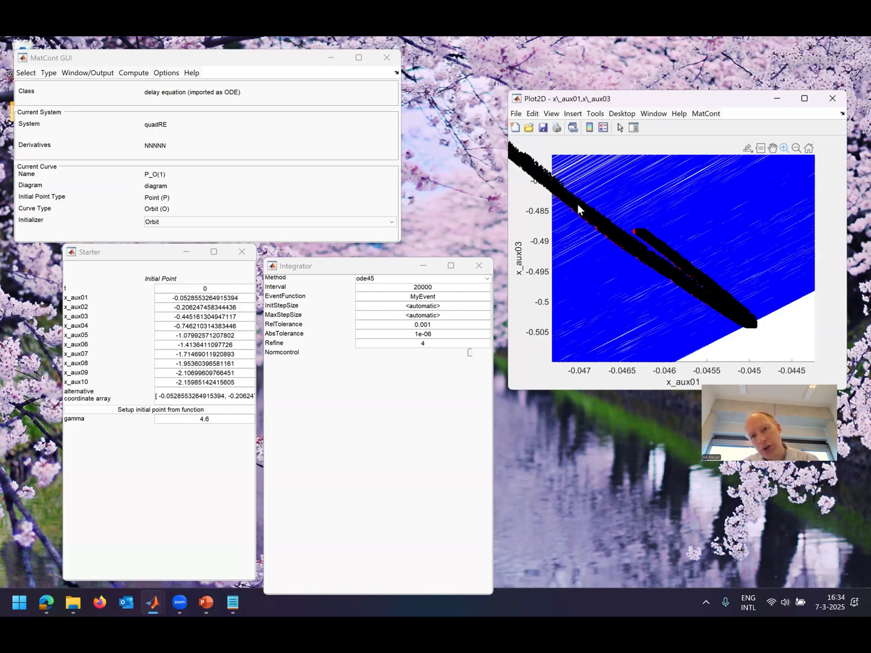